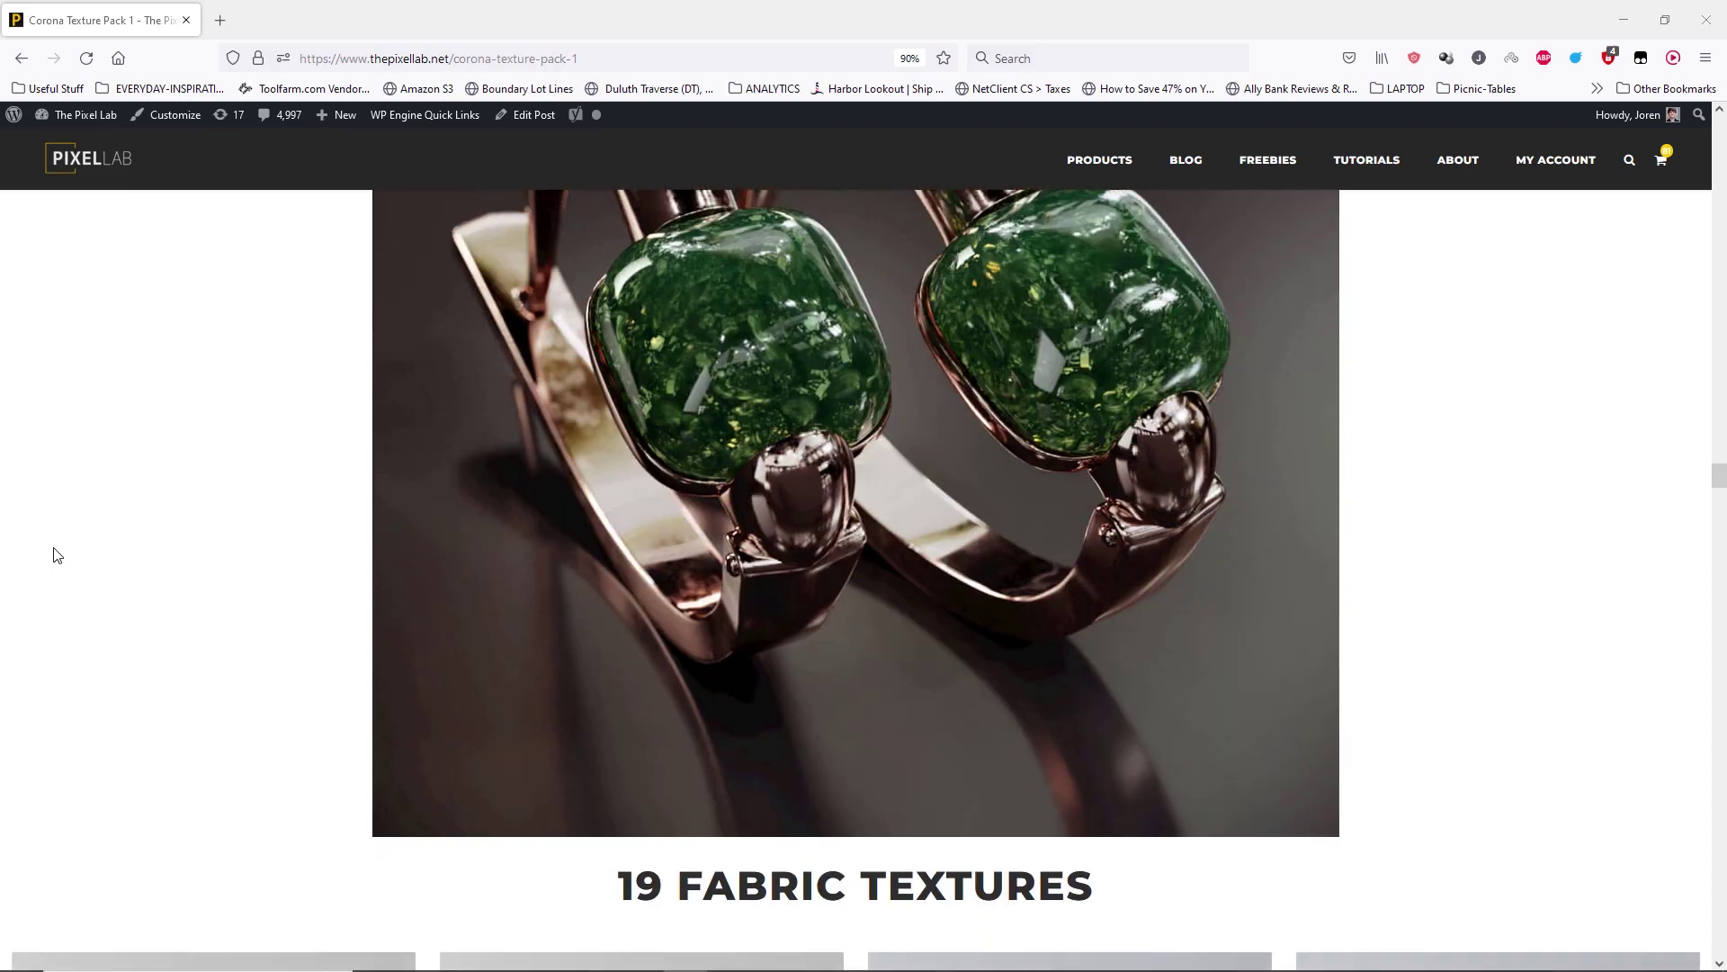
- Examine the fabric, glass and wood texture previews and sample renders on the Corona Texture Pack 1 product page
scroll(56, 555, down, 15)
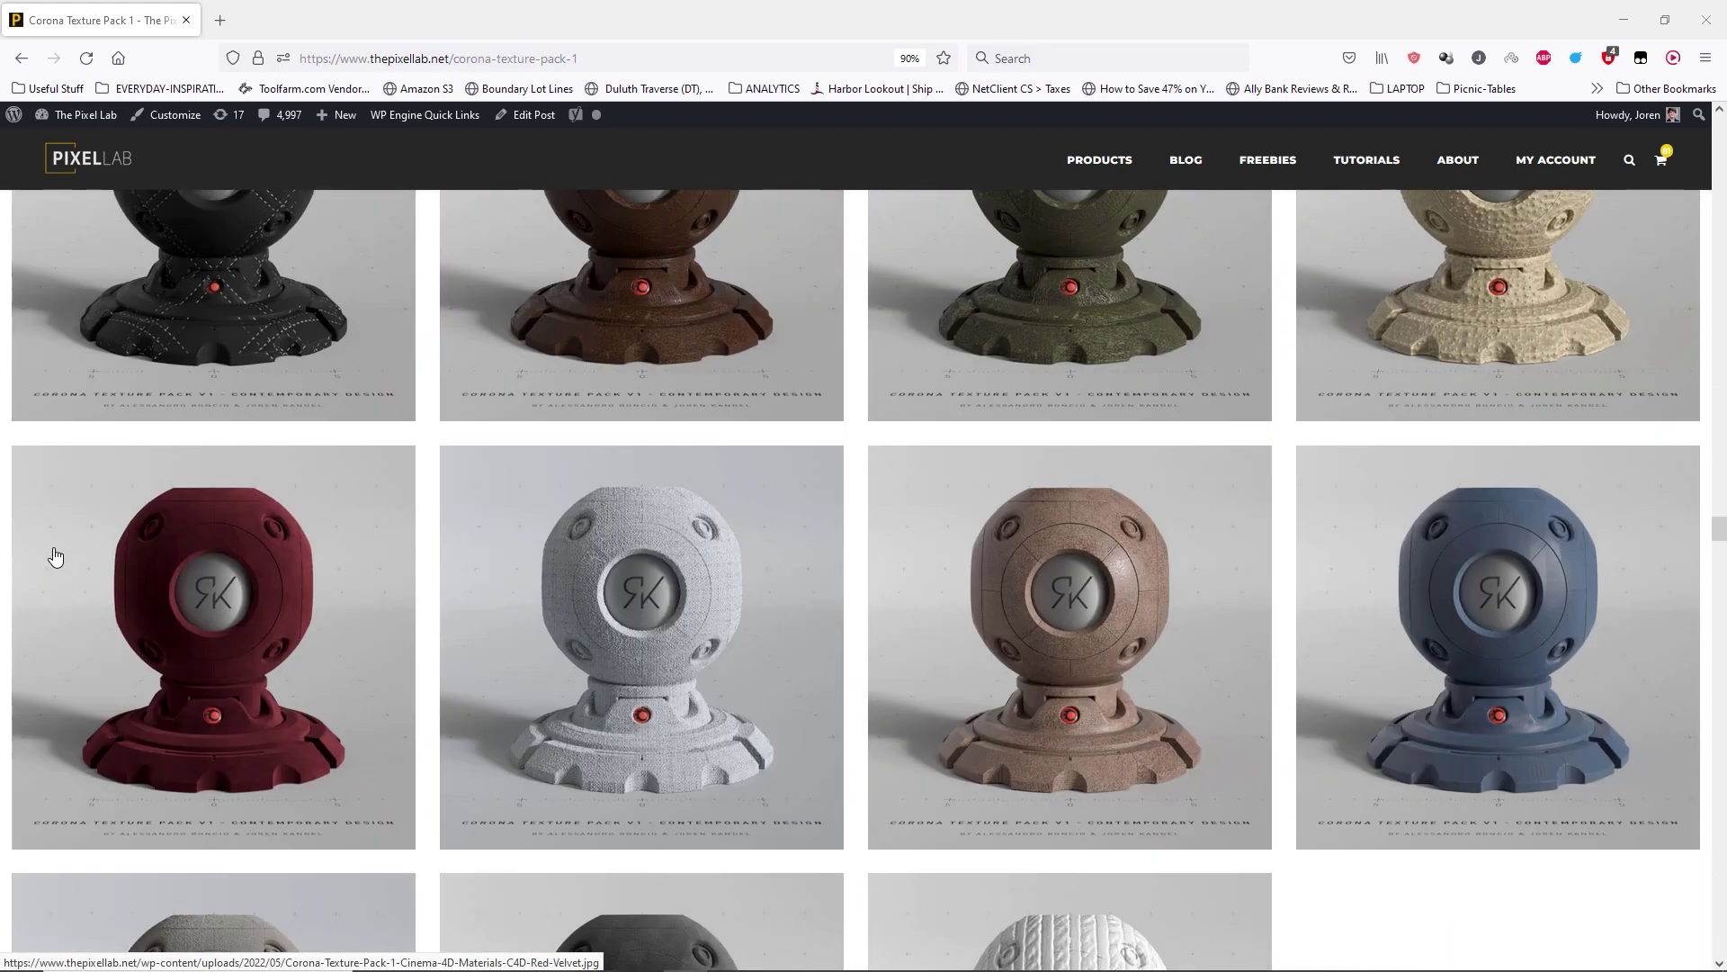
scroll(56, 555, down, 15)
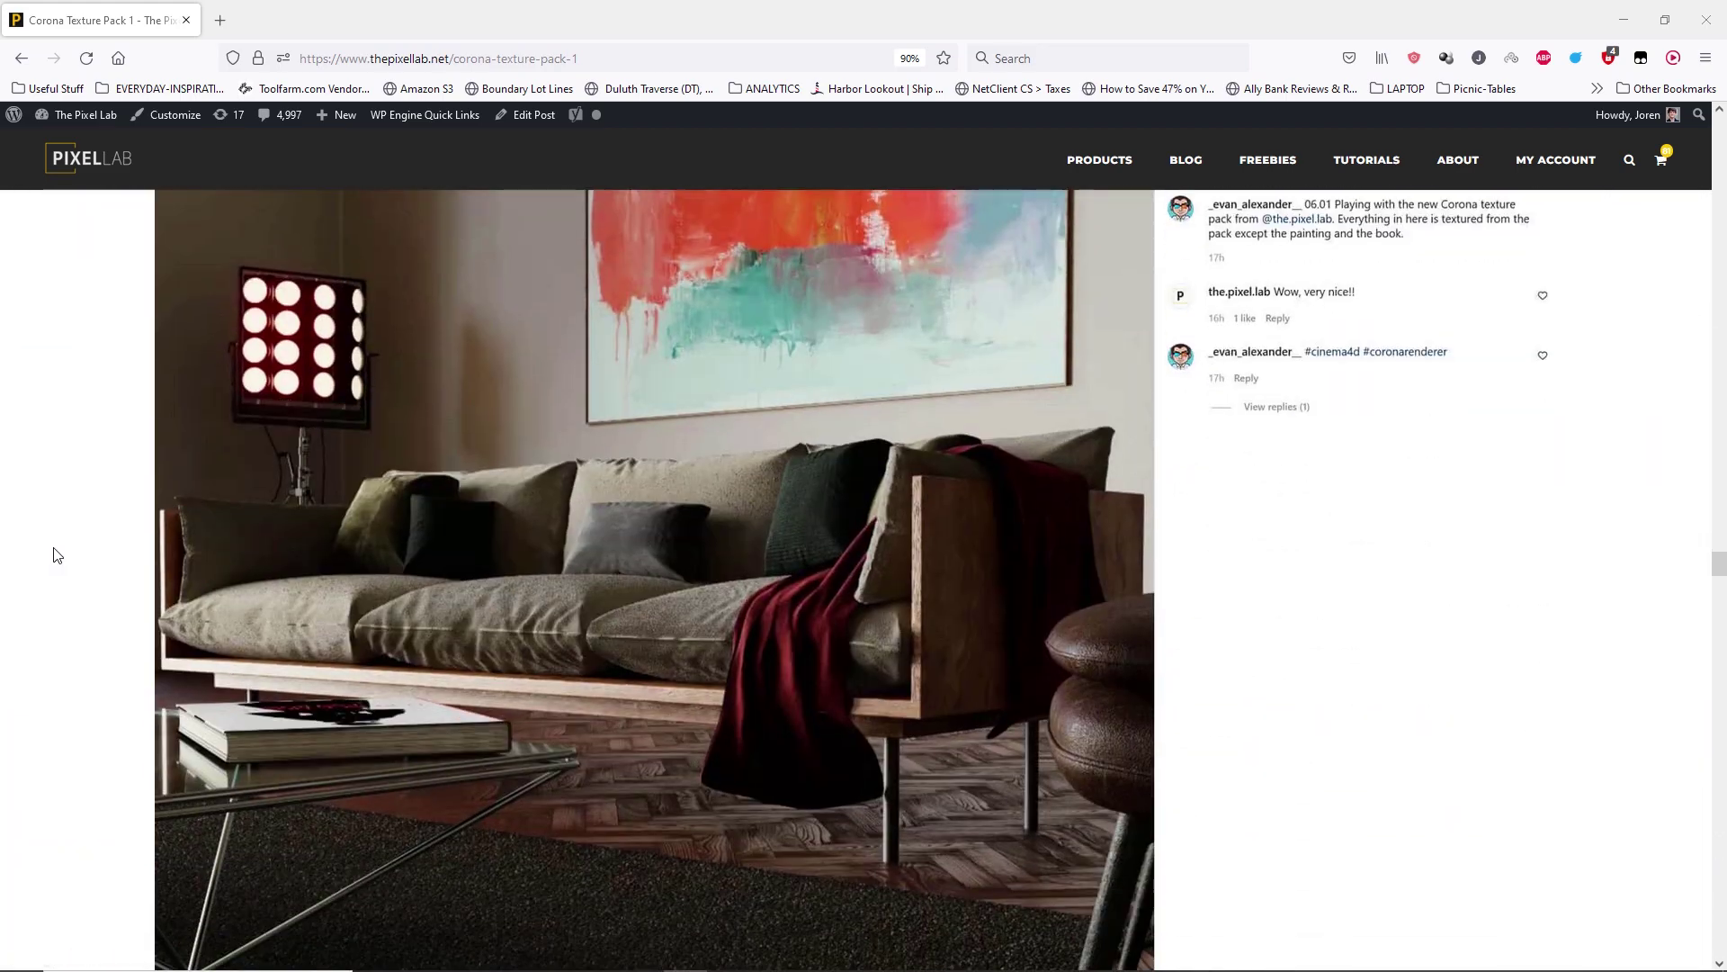
scroll(56, 555, down, 15)
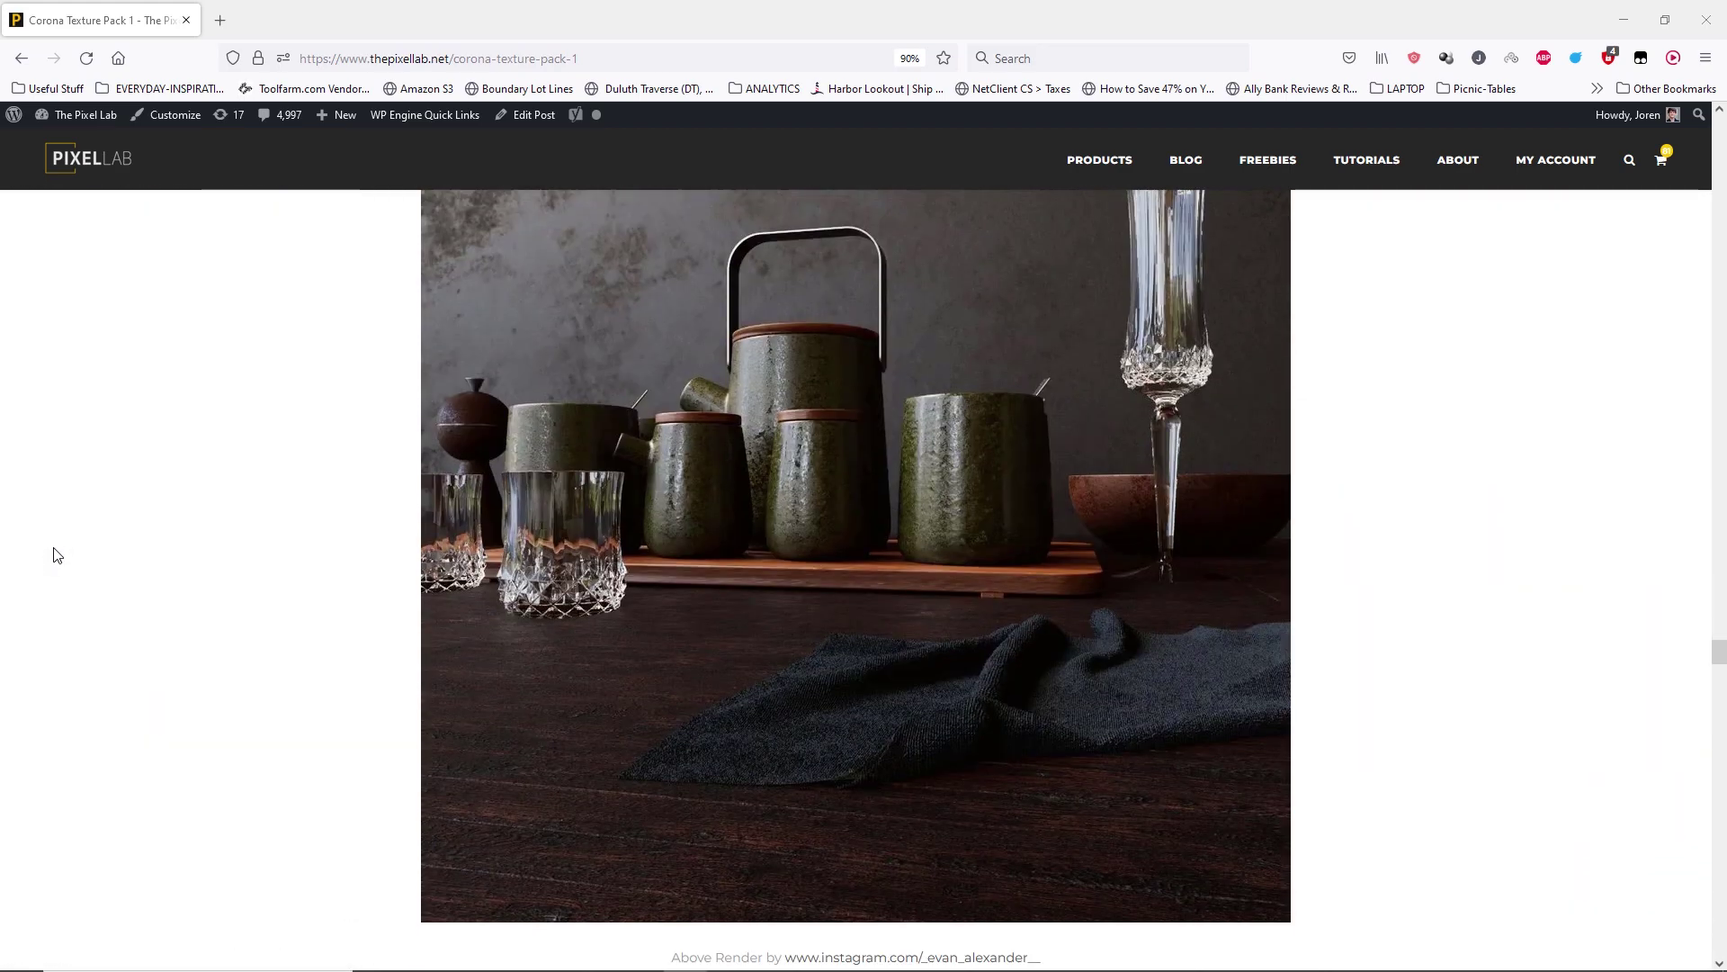
scroll(56, 555, down, 15)
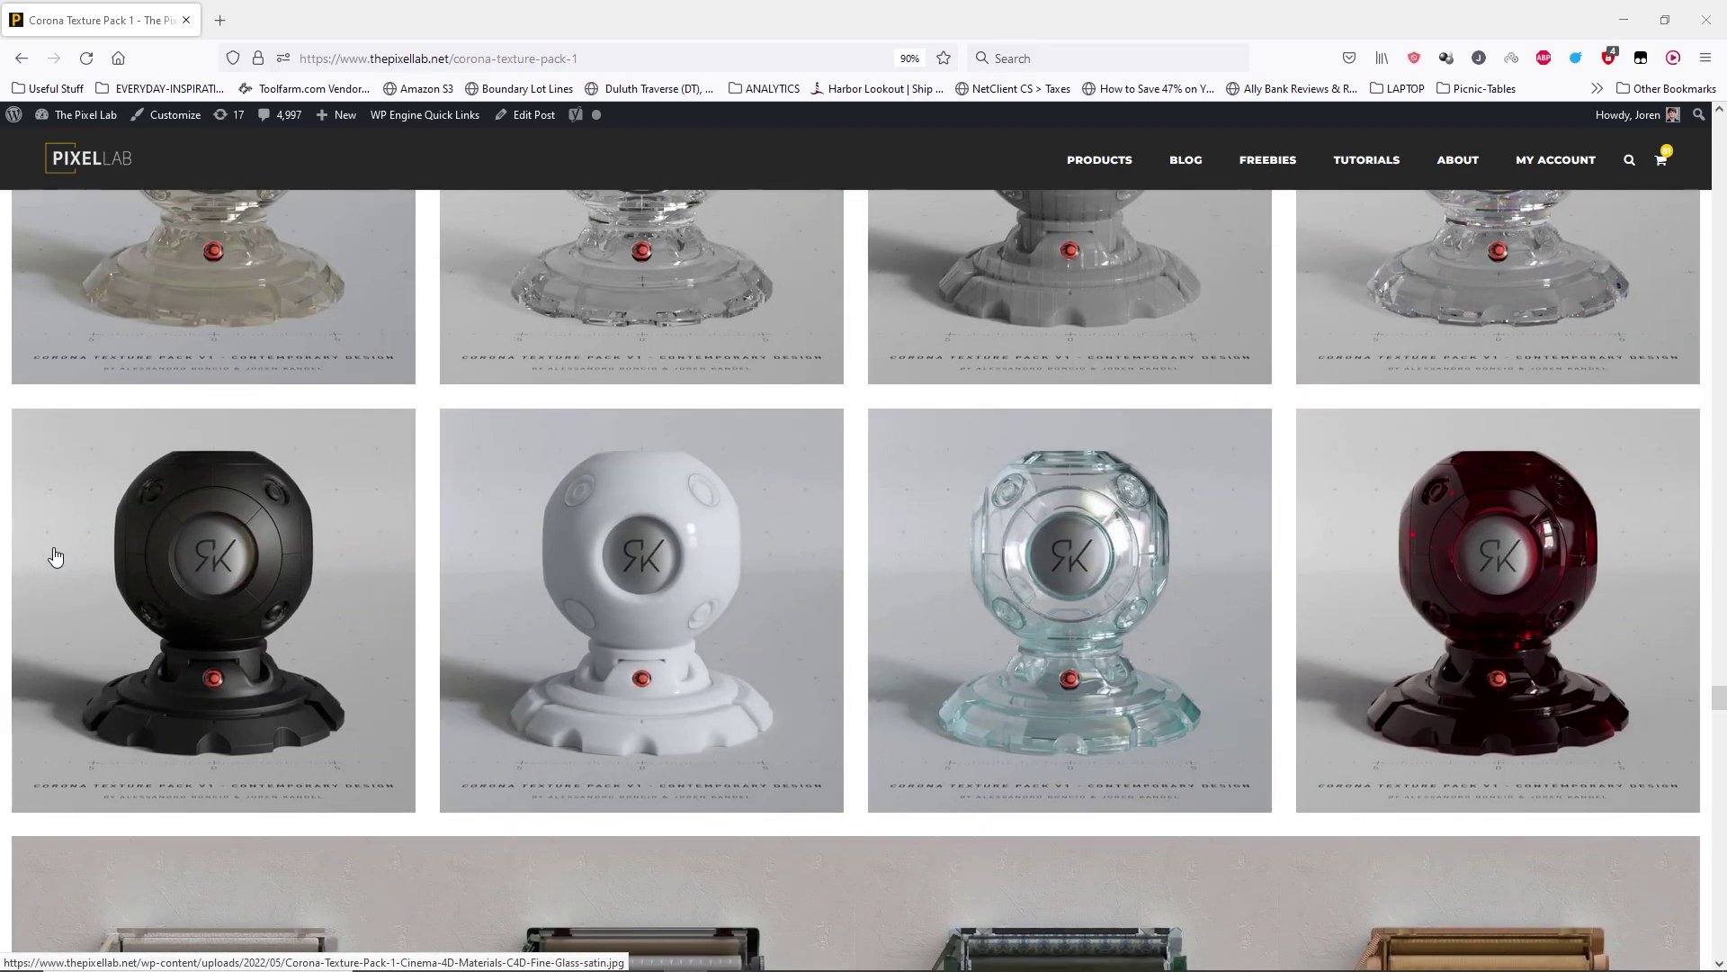
scroll(55, 555, down, 12)
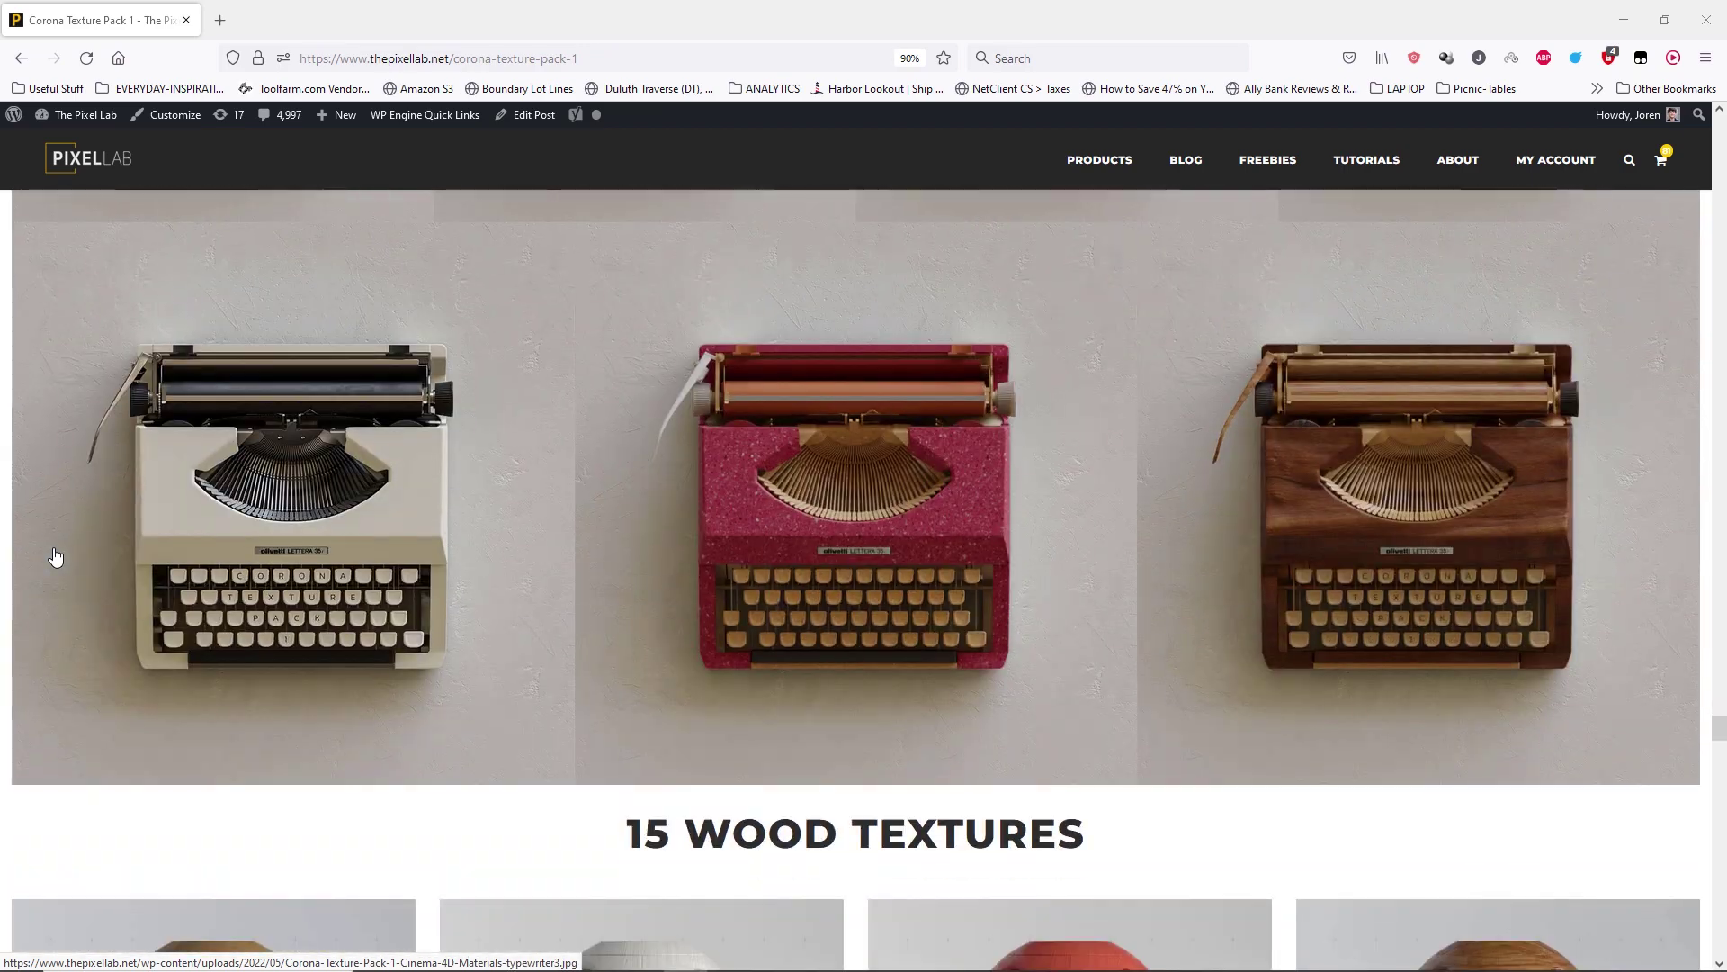
scroll(56, 555, down, 15)
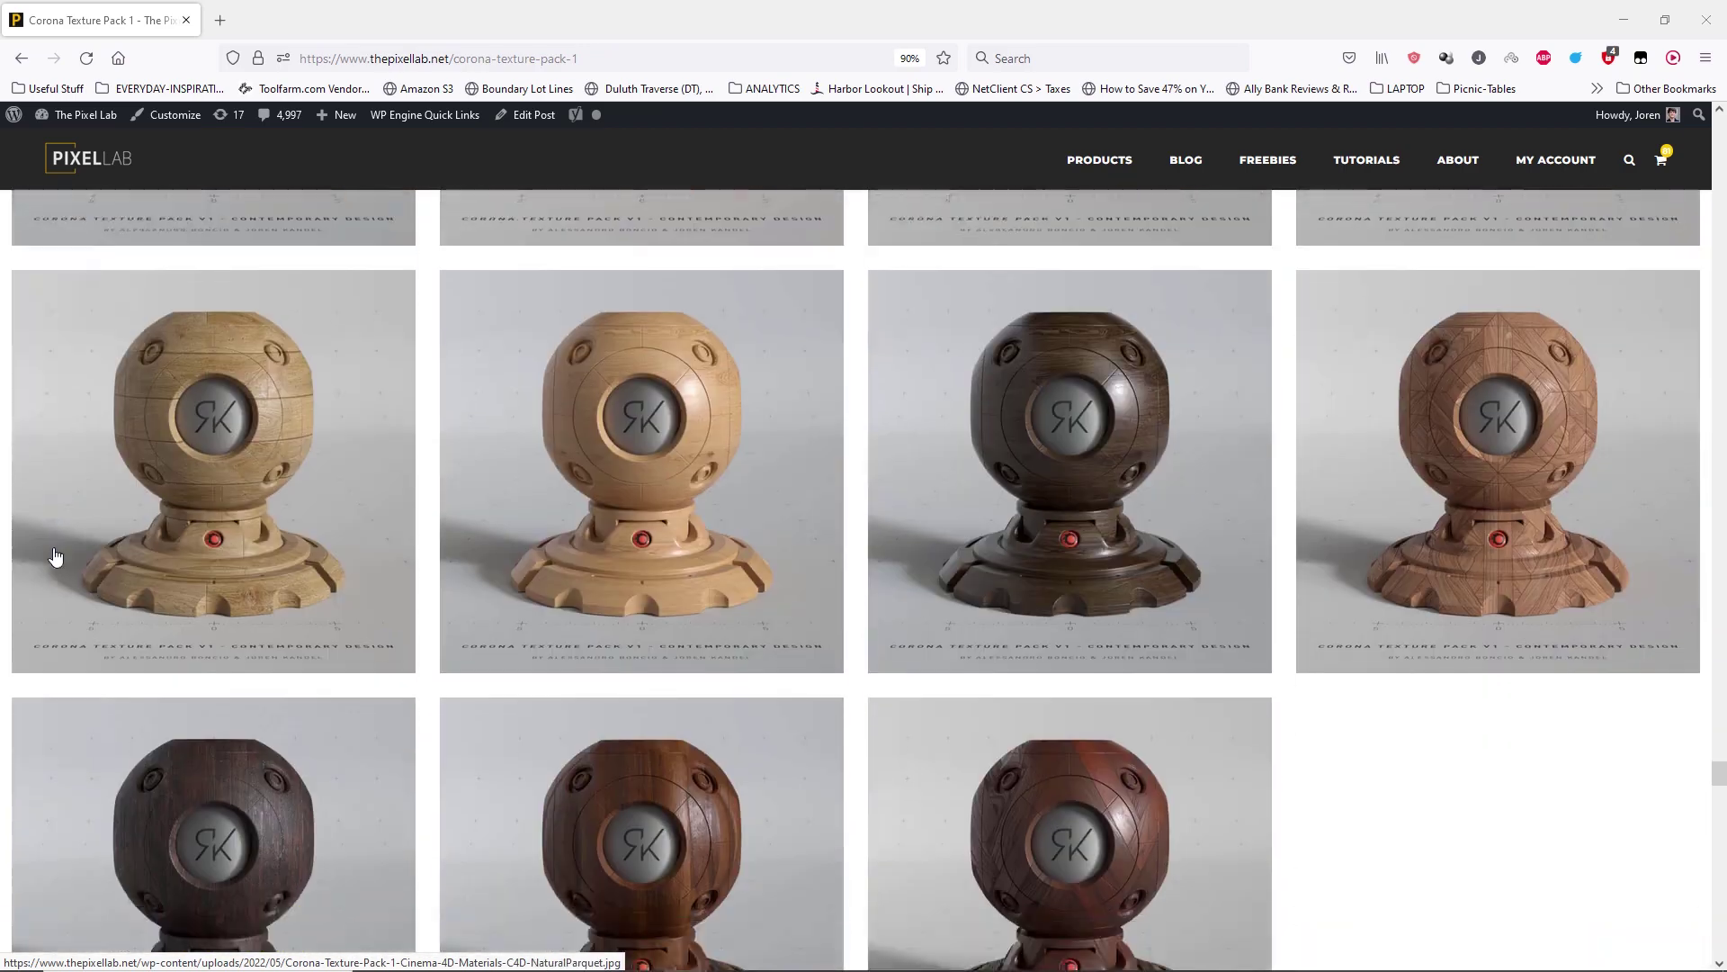
scroll(56, 555, down, 10)
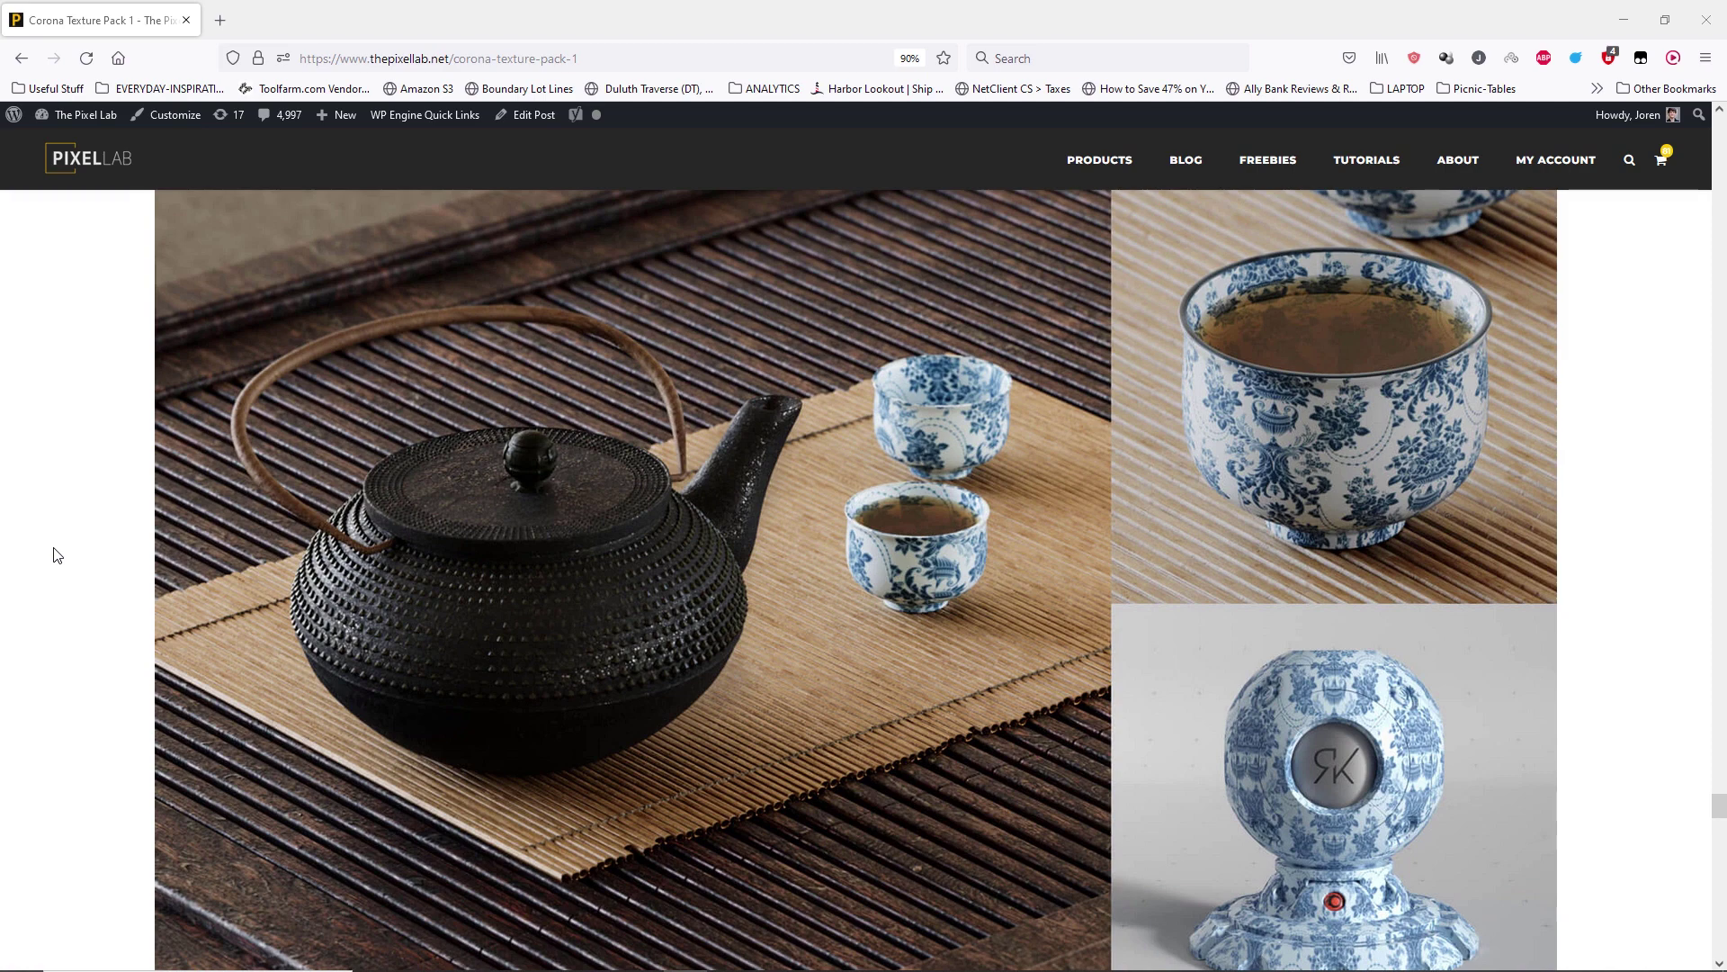
scroll(55, 555, down, 15)
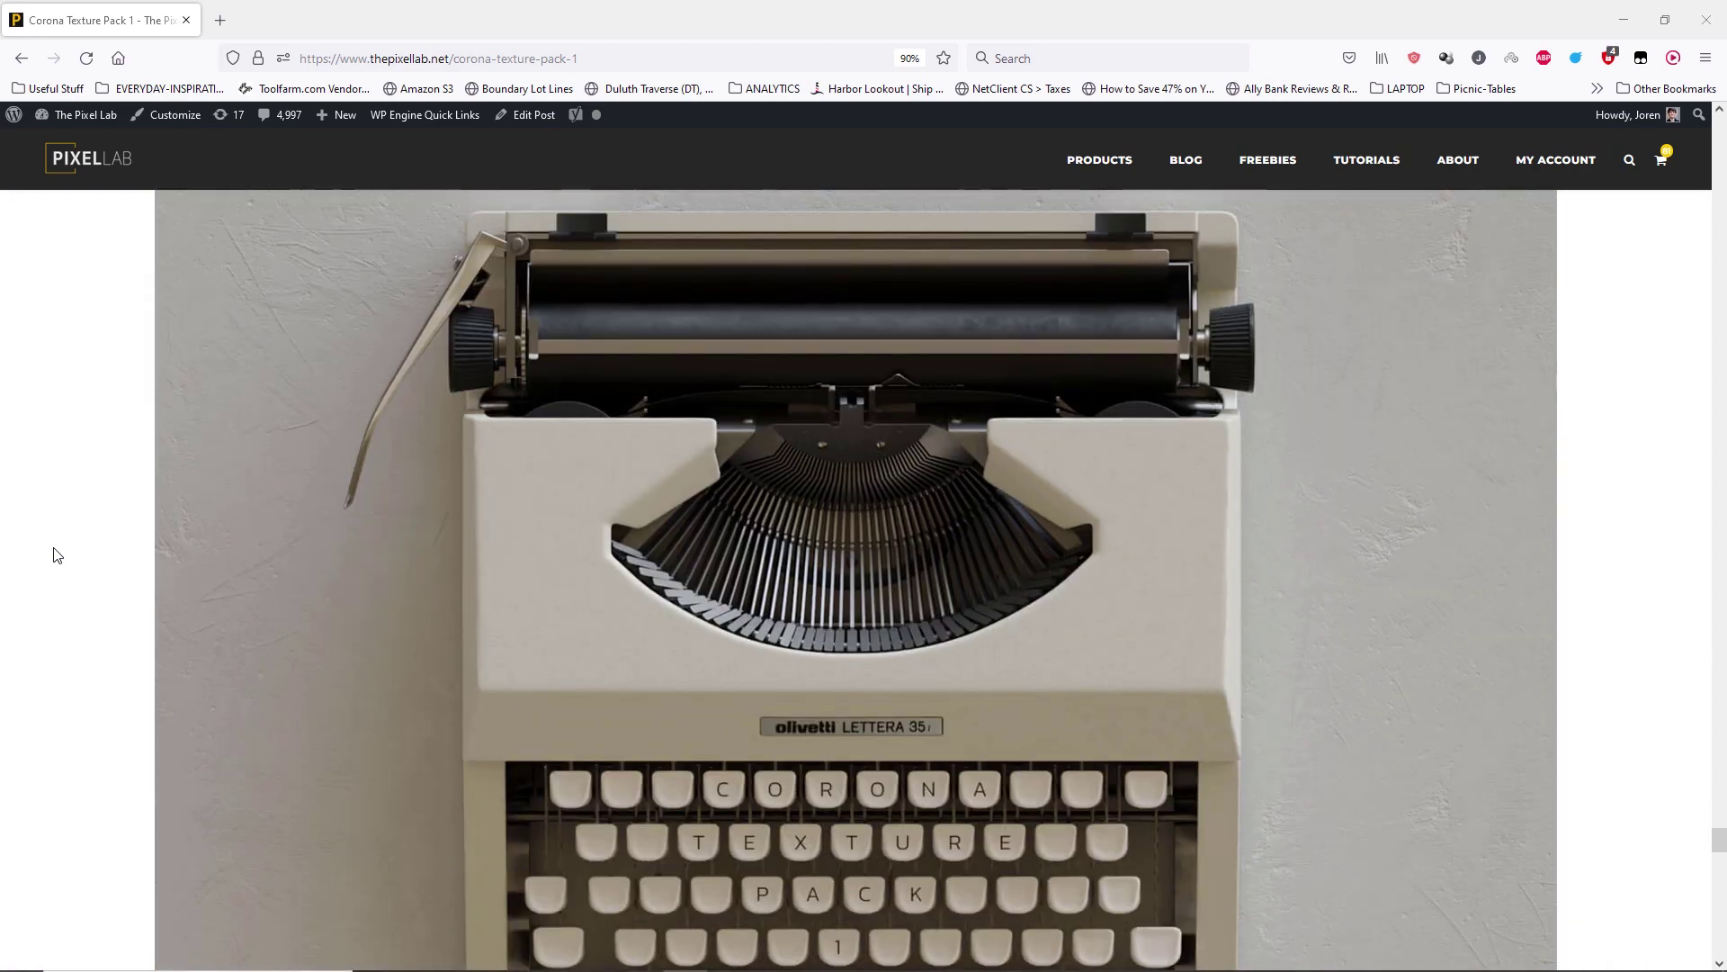
scroll(56, 555, down, 10)
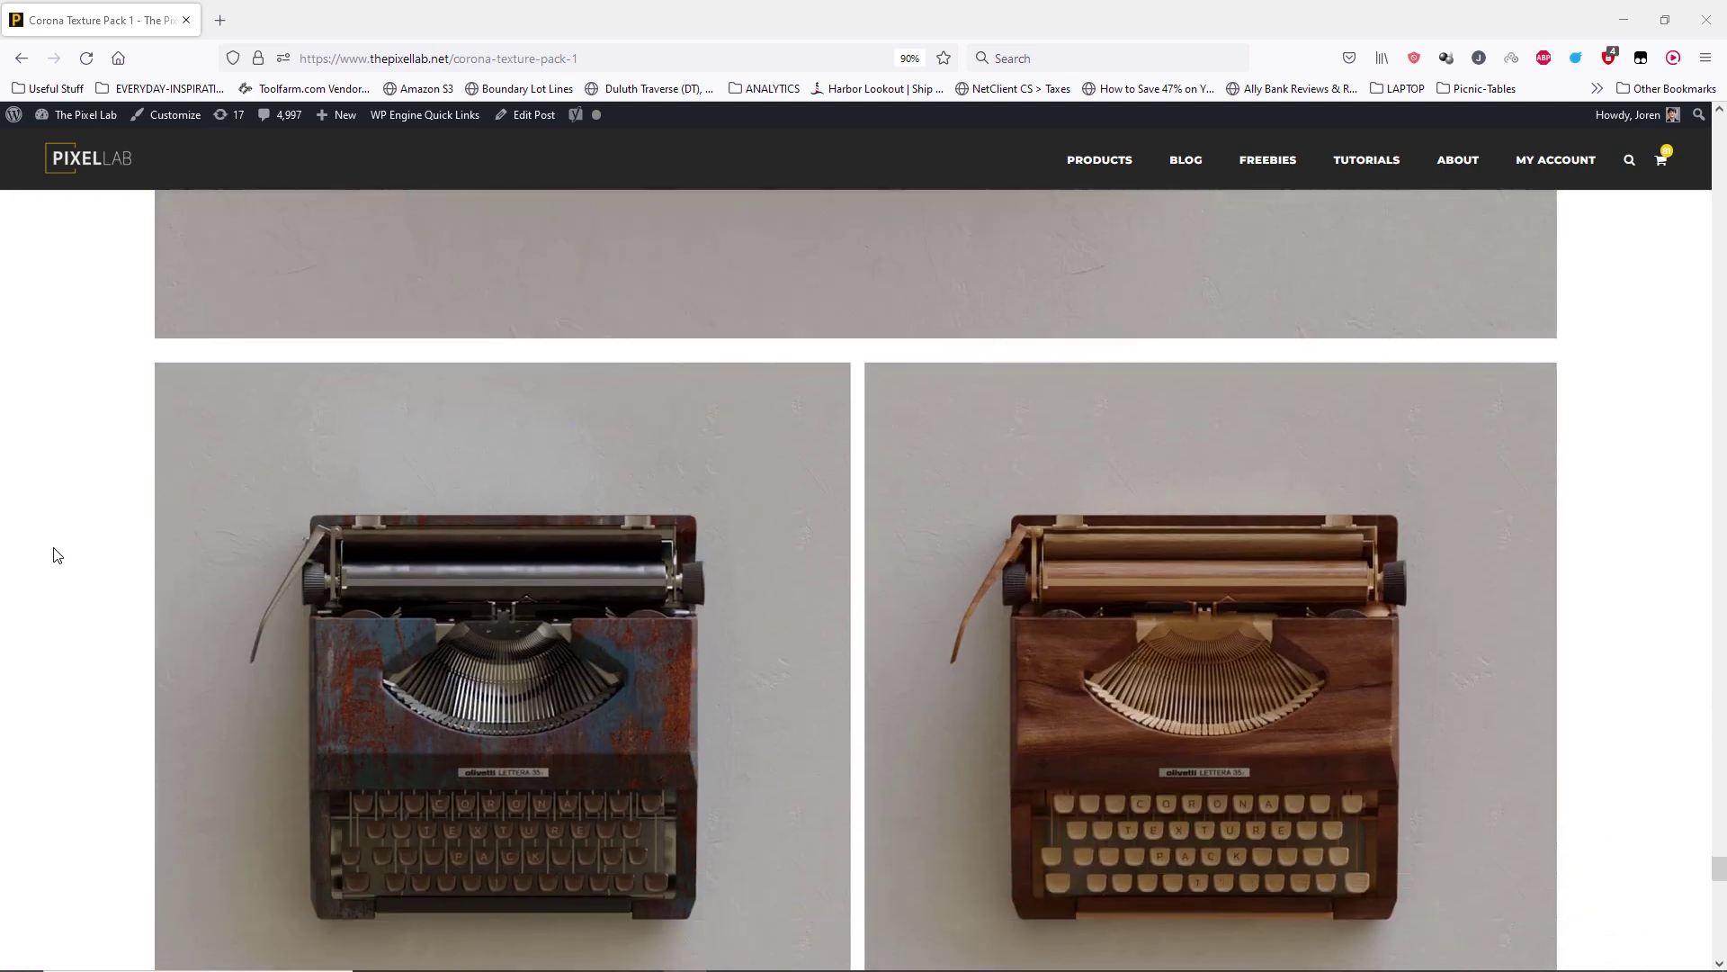
scroll(55, 555, down, 12)
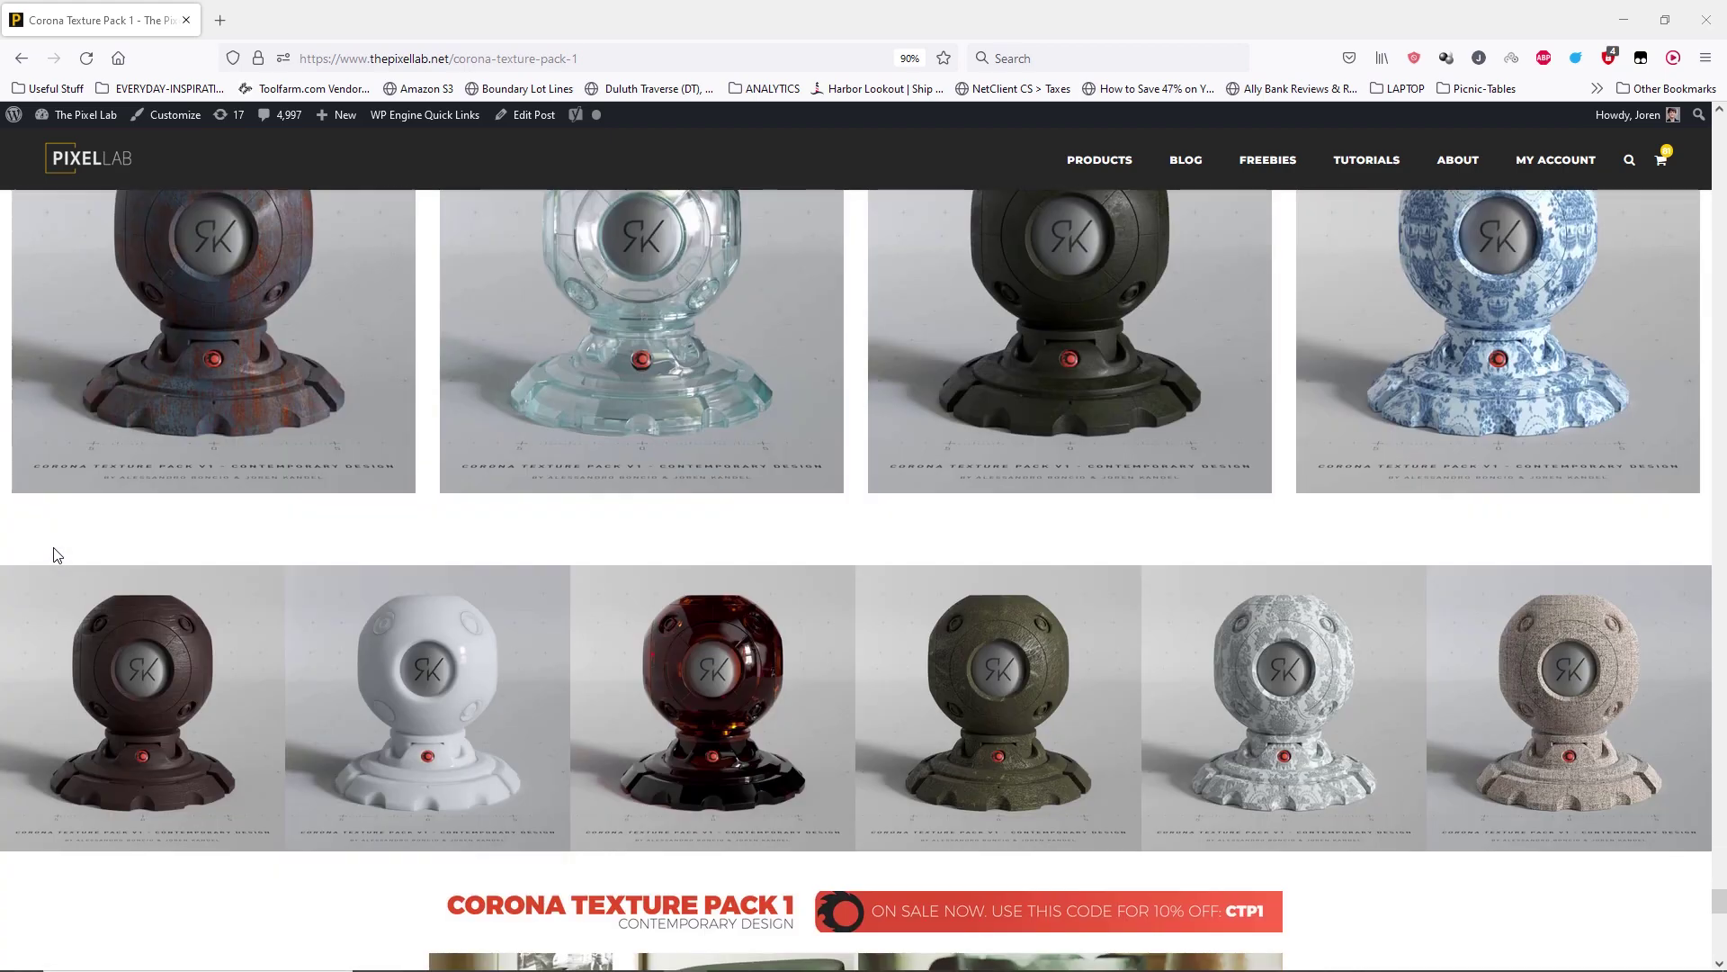
scroll(56, 555, down, 9)
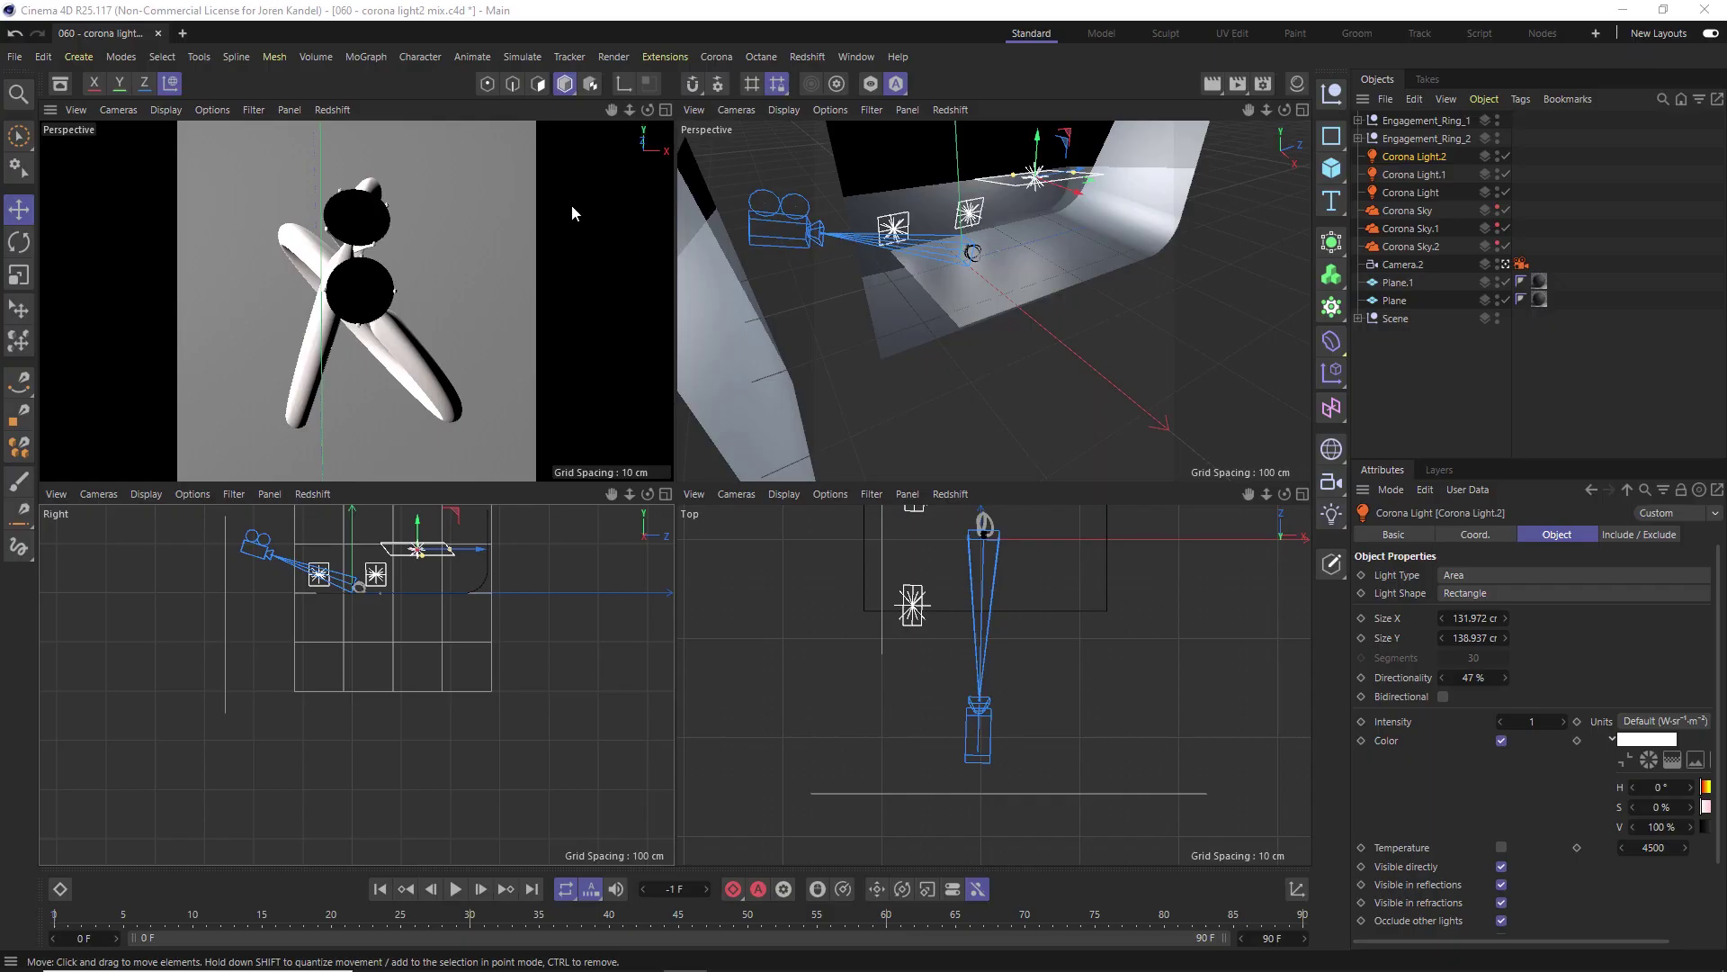
- In Cinema 4D, open the Corona Multi-Pass settings and add a LightMix pass and a LightSelect pass
click(717, 57)
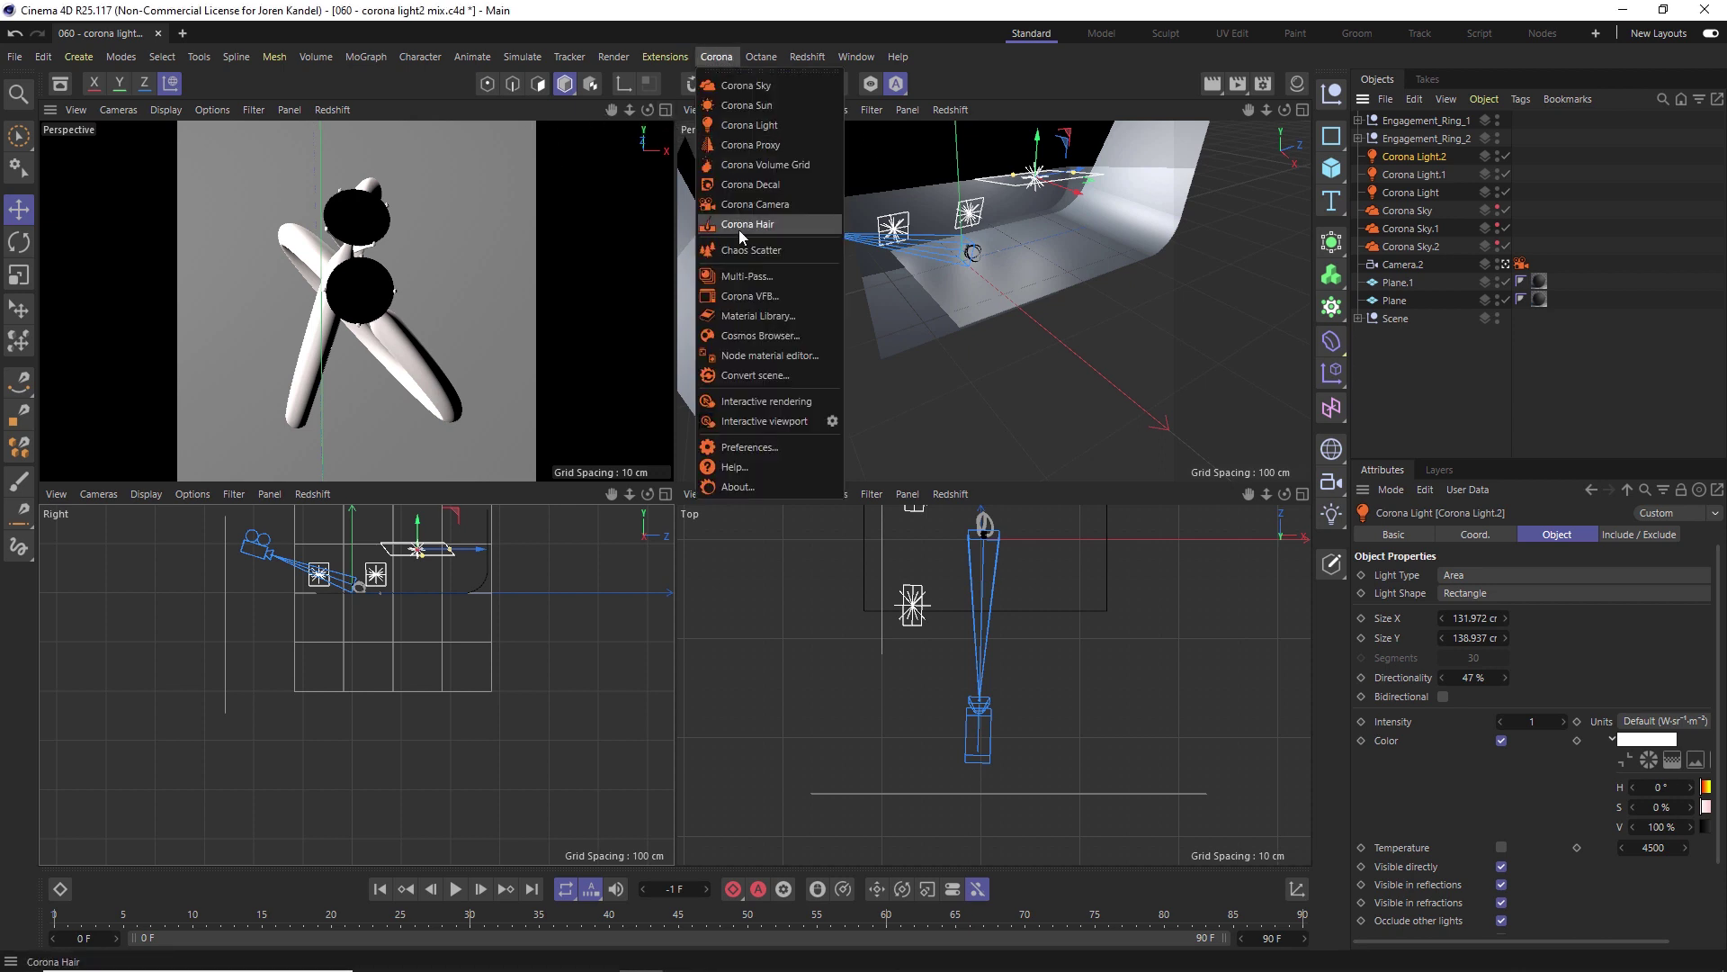
click(737, 275)
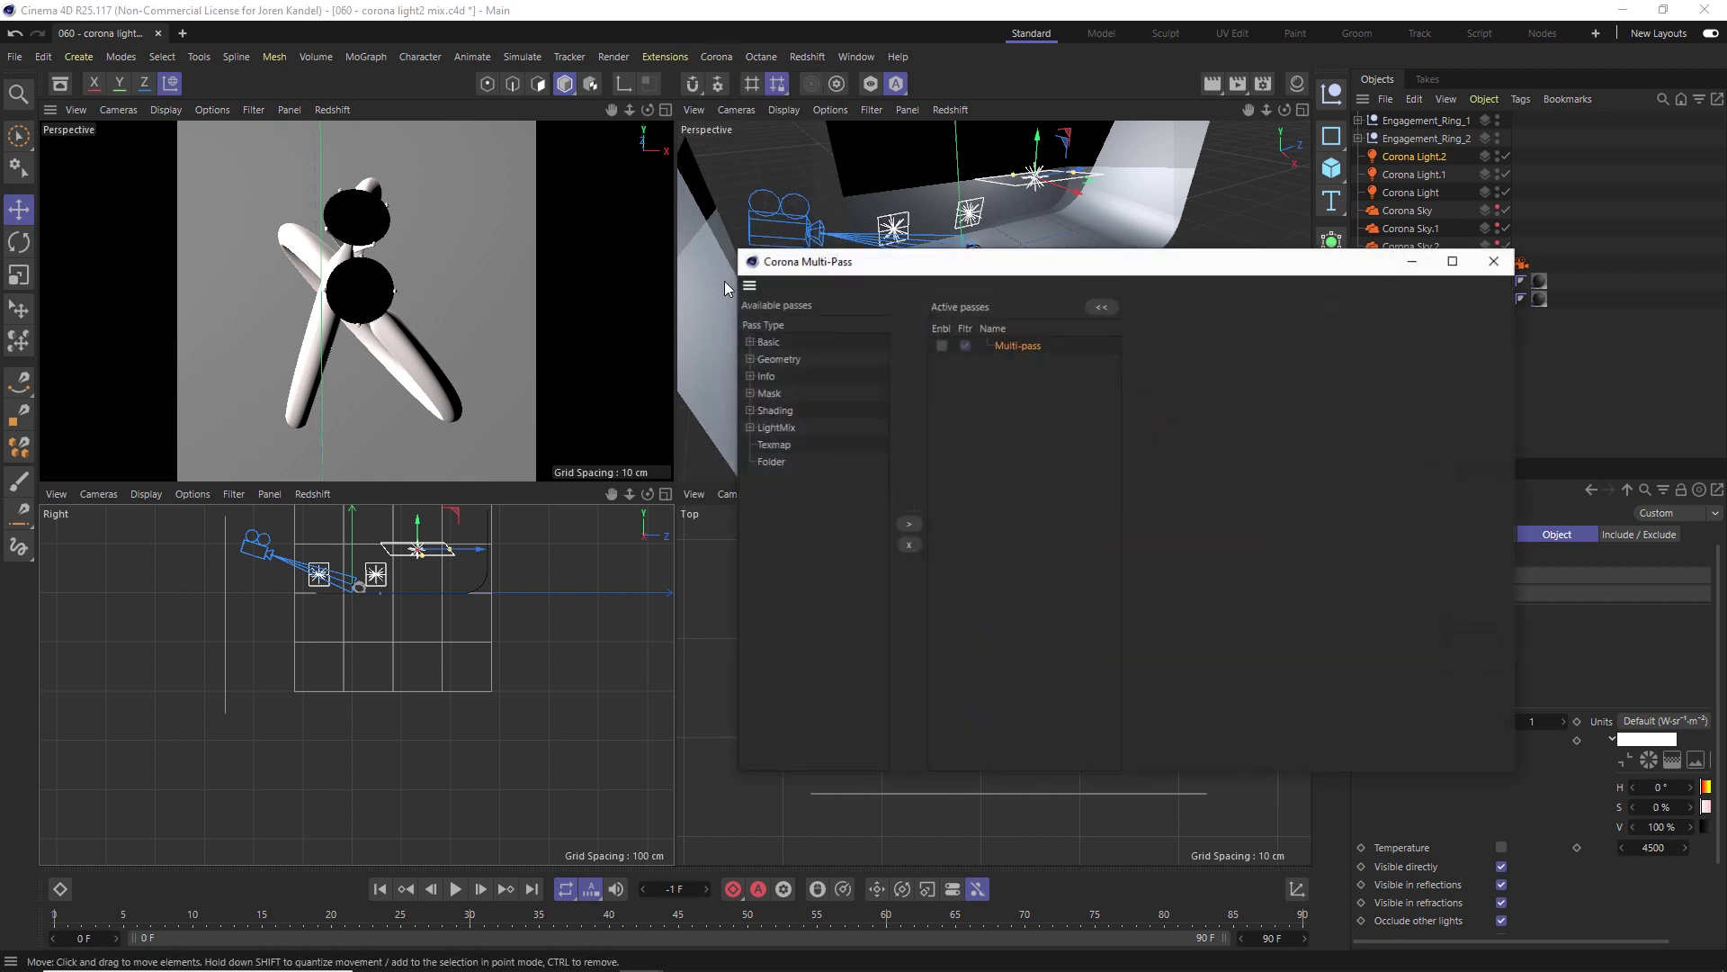
drag(964, 267, 764, 186)
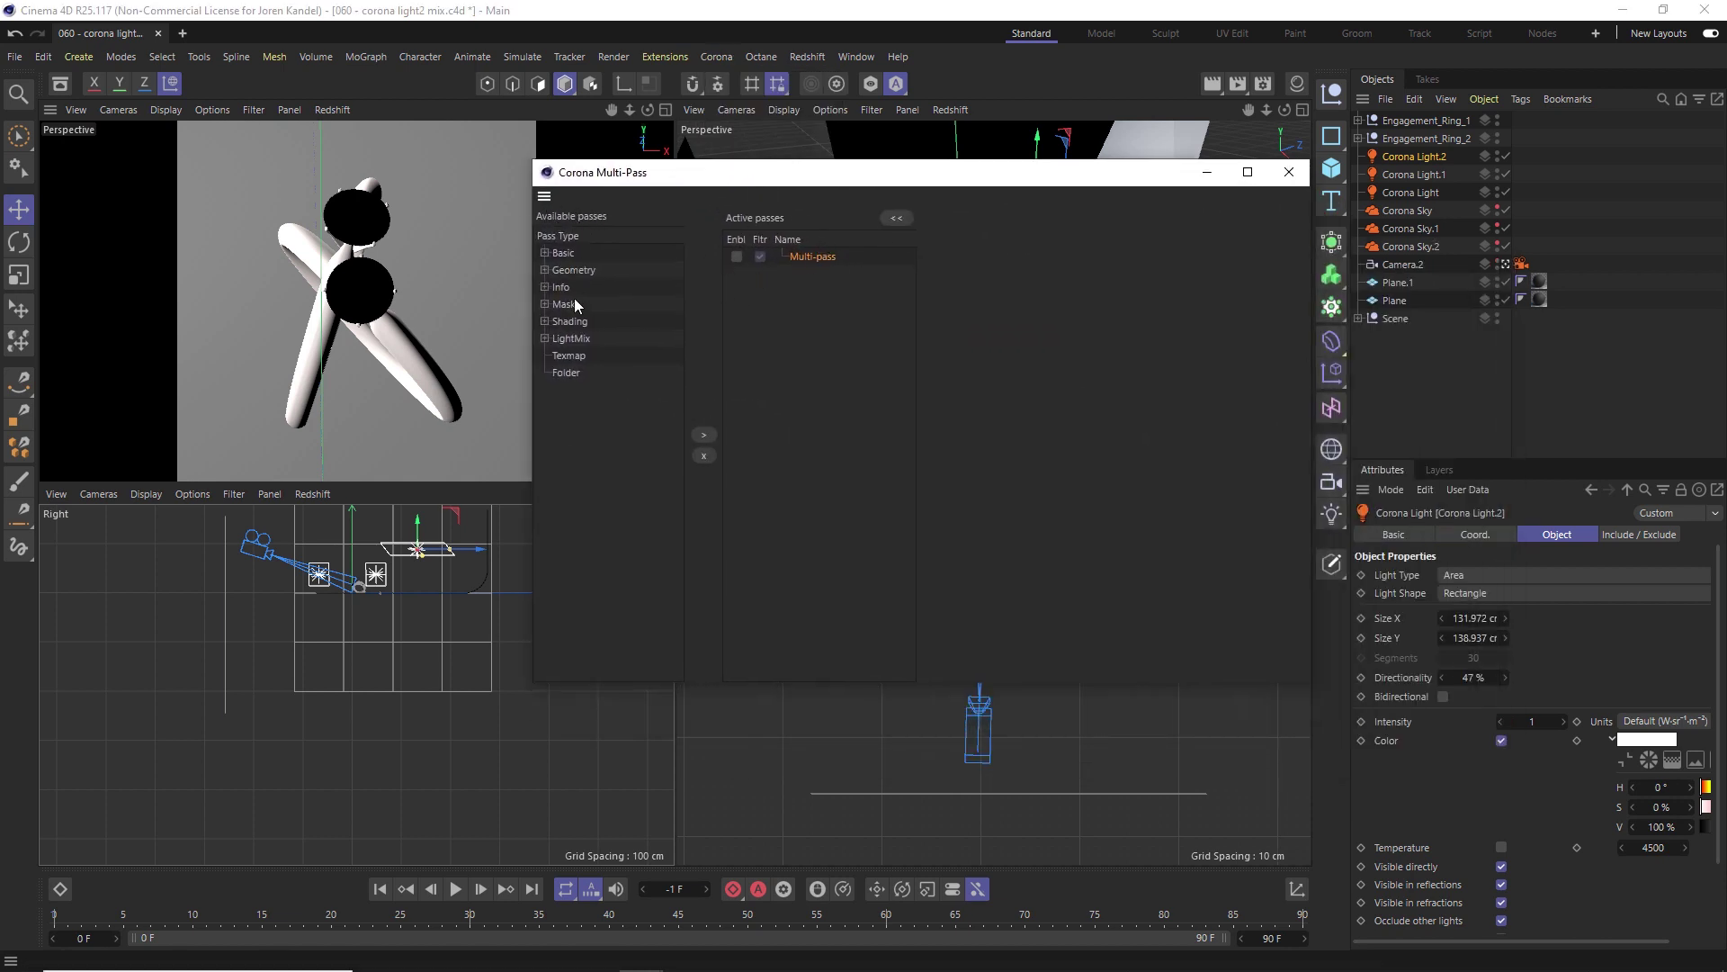
click(544, 338)
double_click(586, 356)
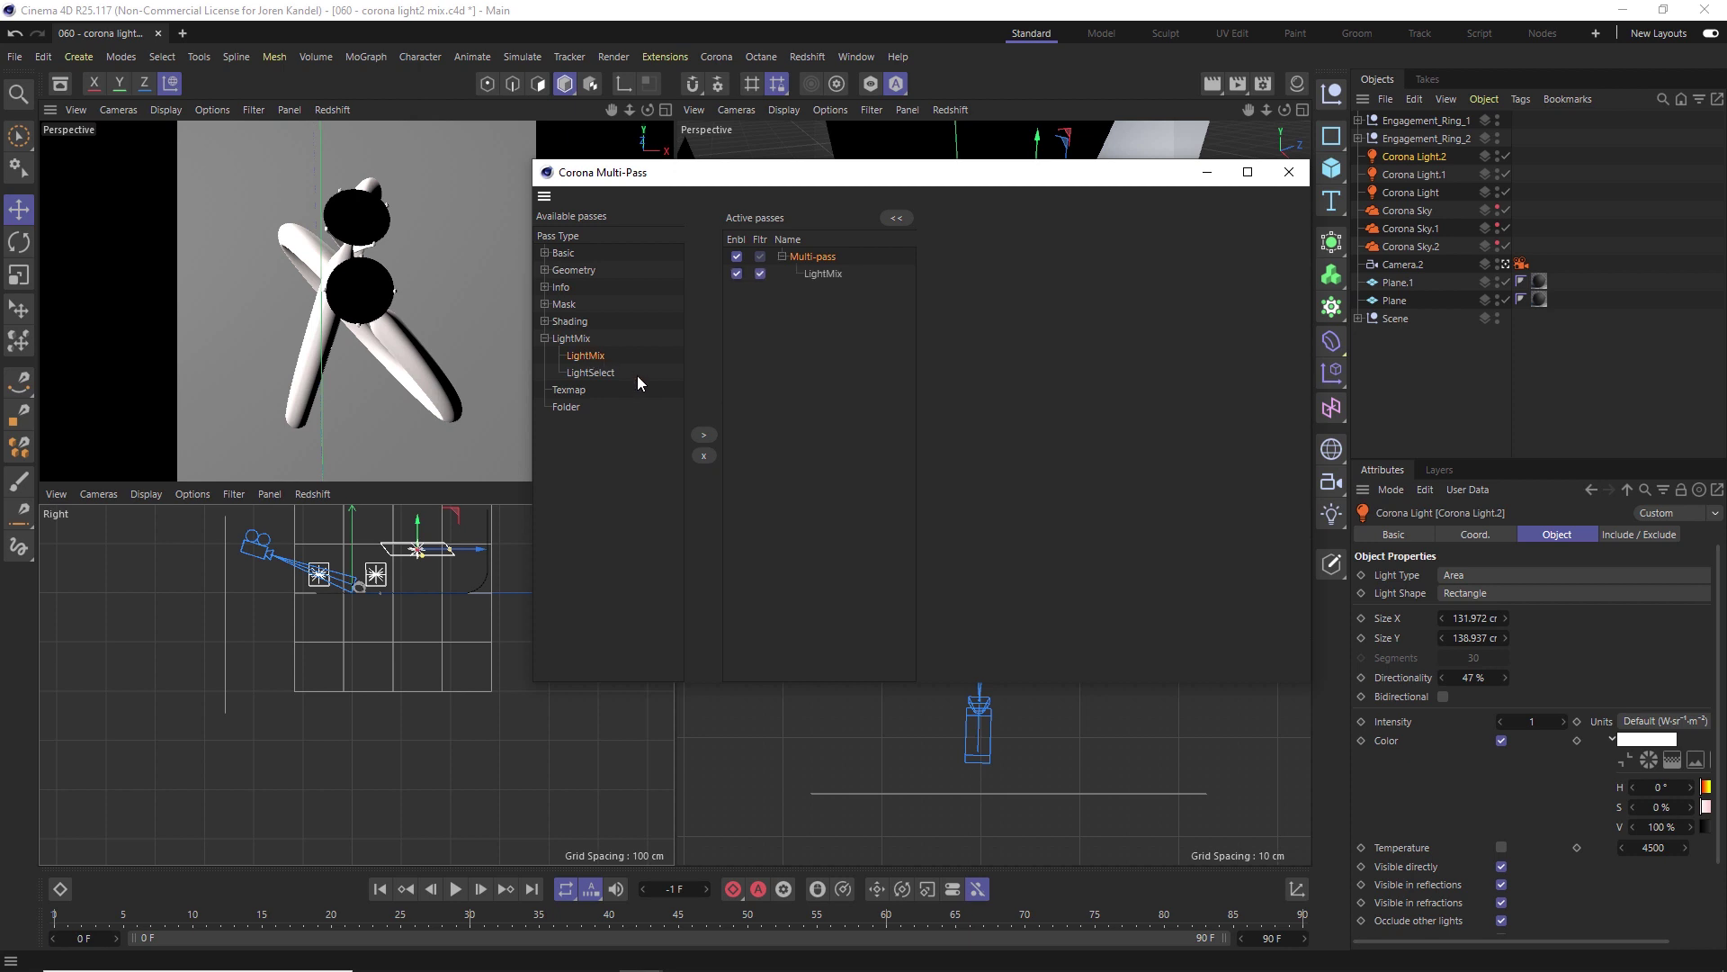
double_click(586, 372)
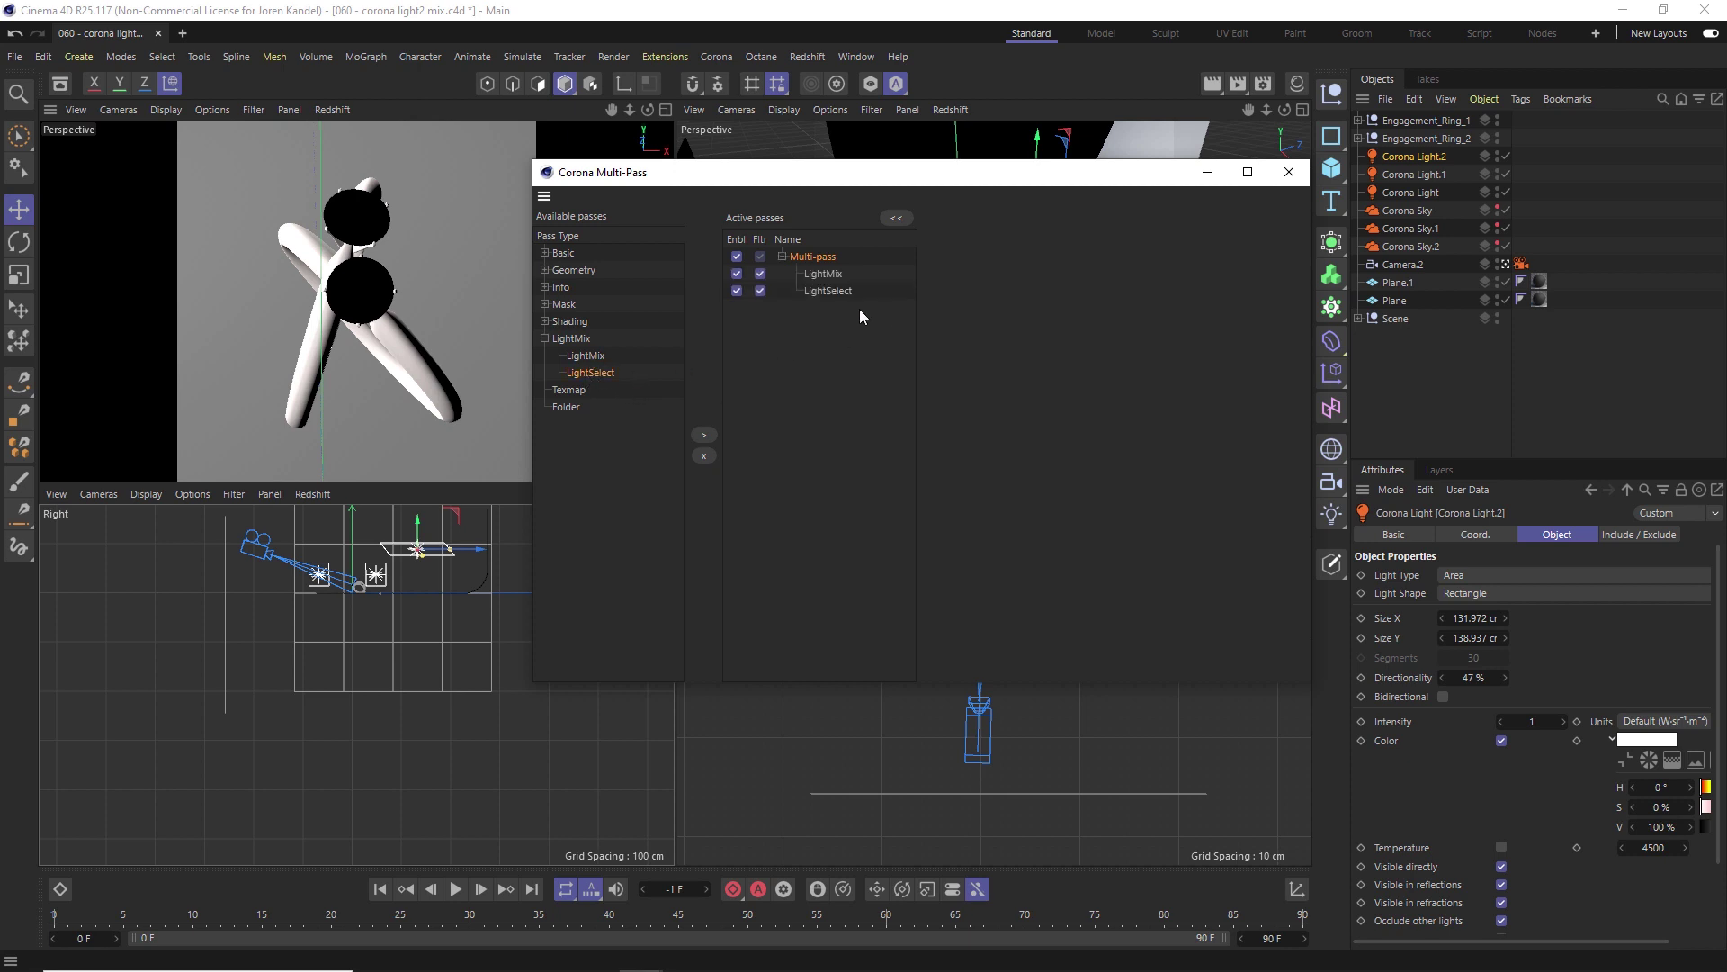
- Include Corona Light.2 as the light source of the first LightSelect pass
click(826, 276)
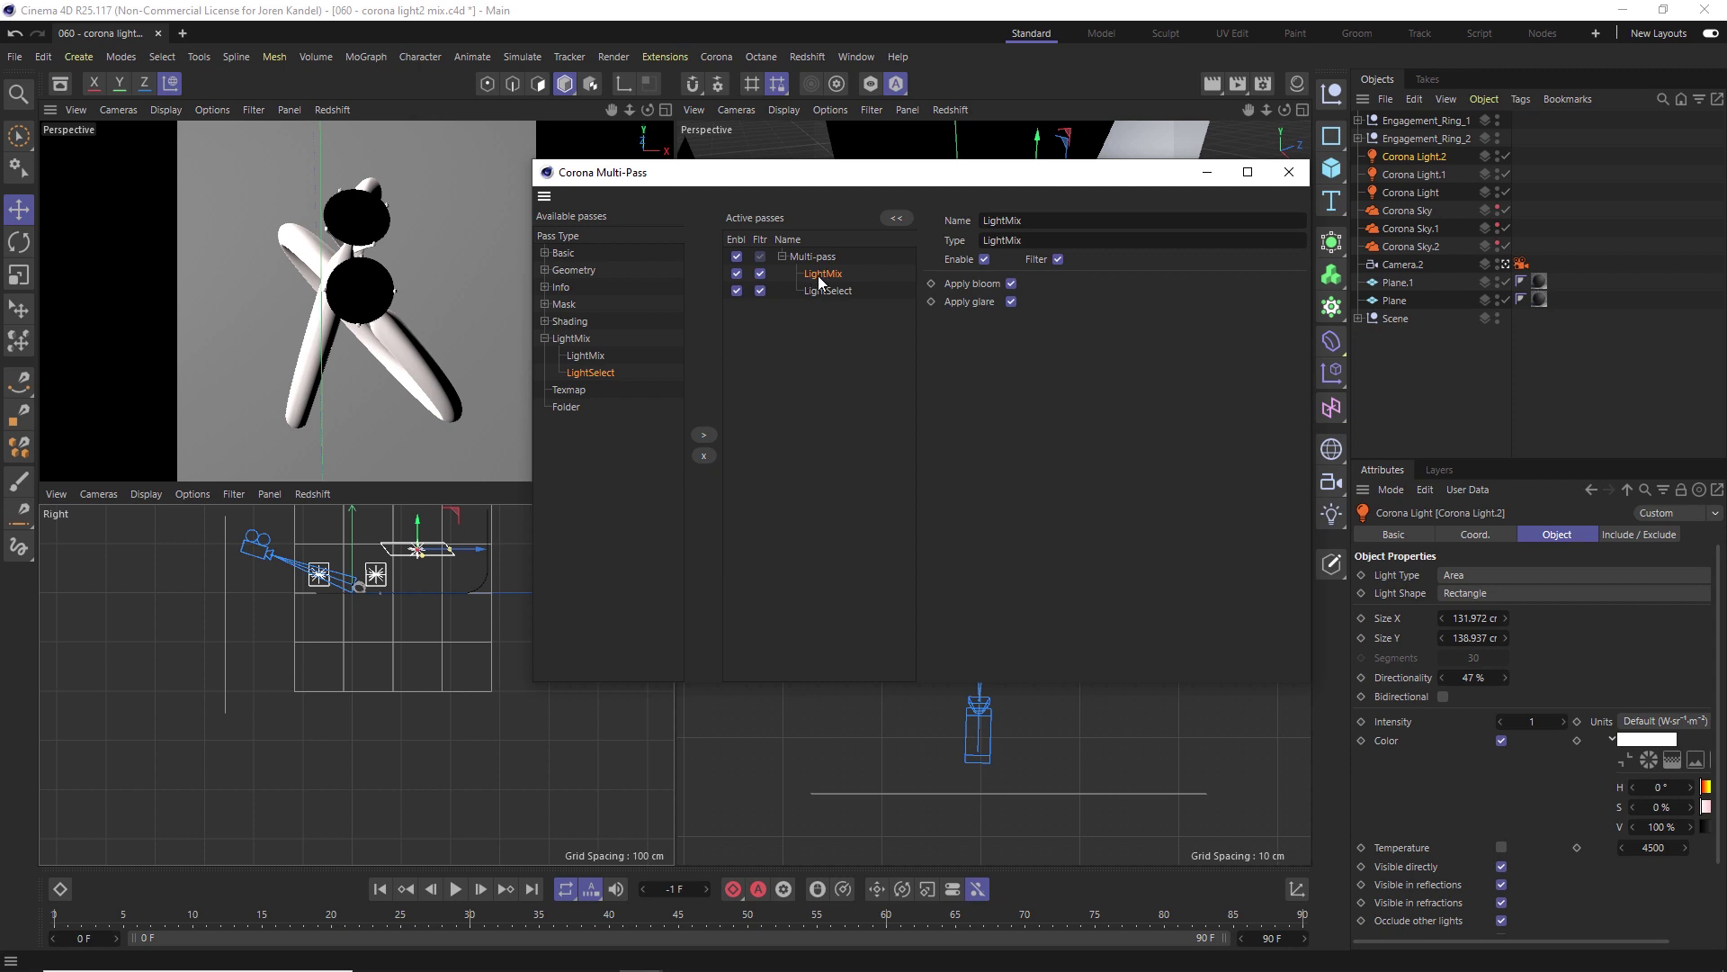
click(822, 290)
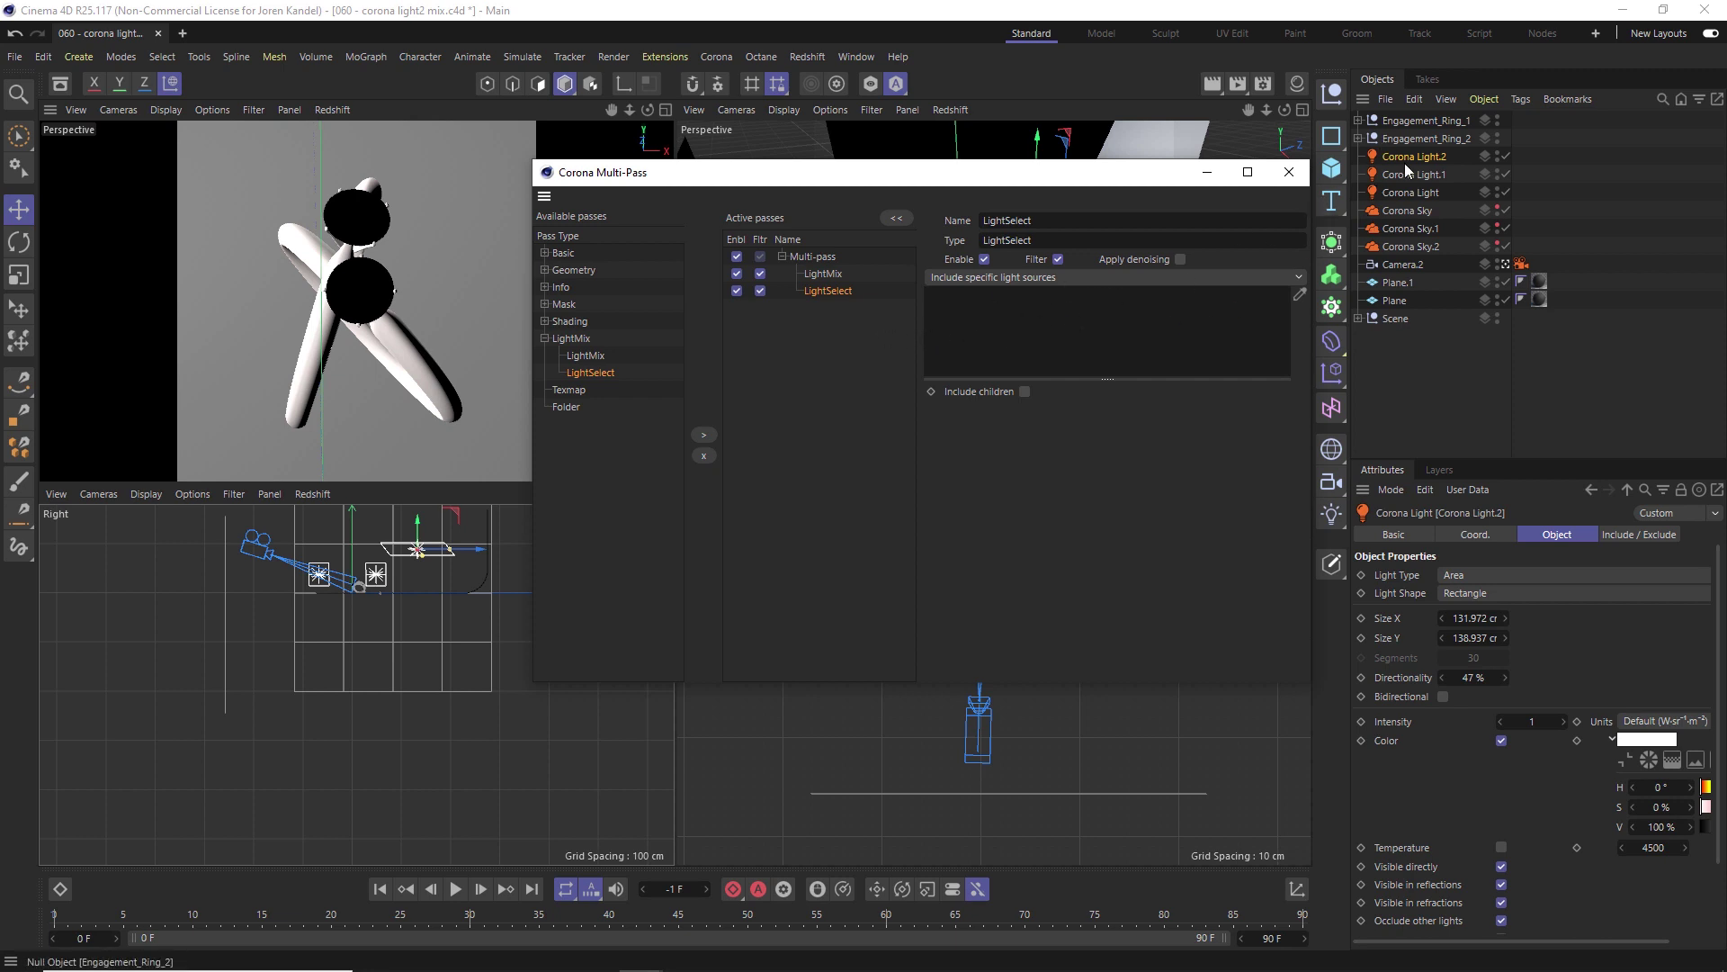
drag(1407, 155, 1079, 328)
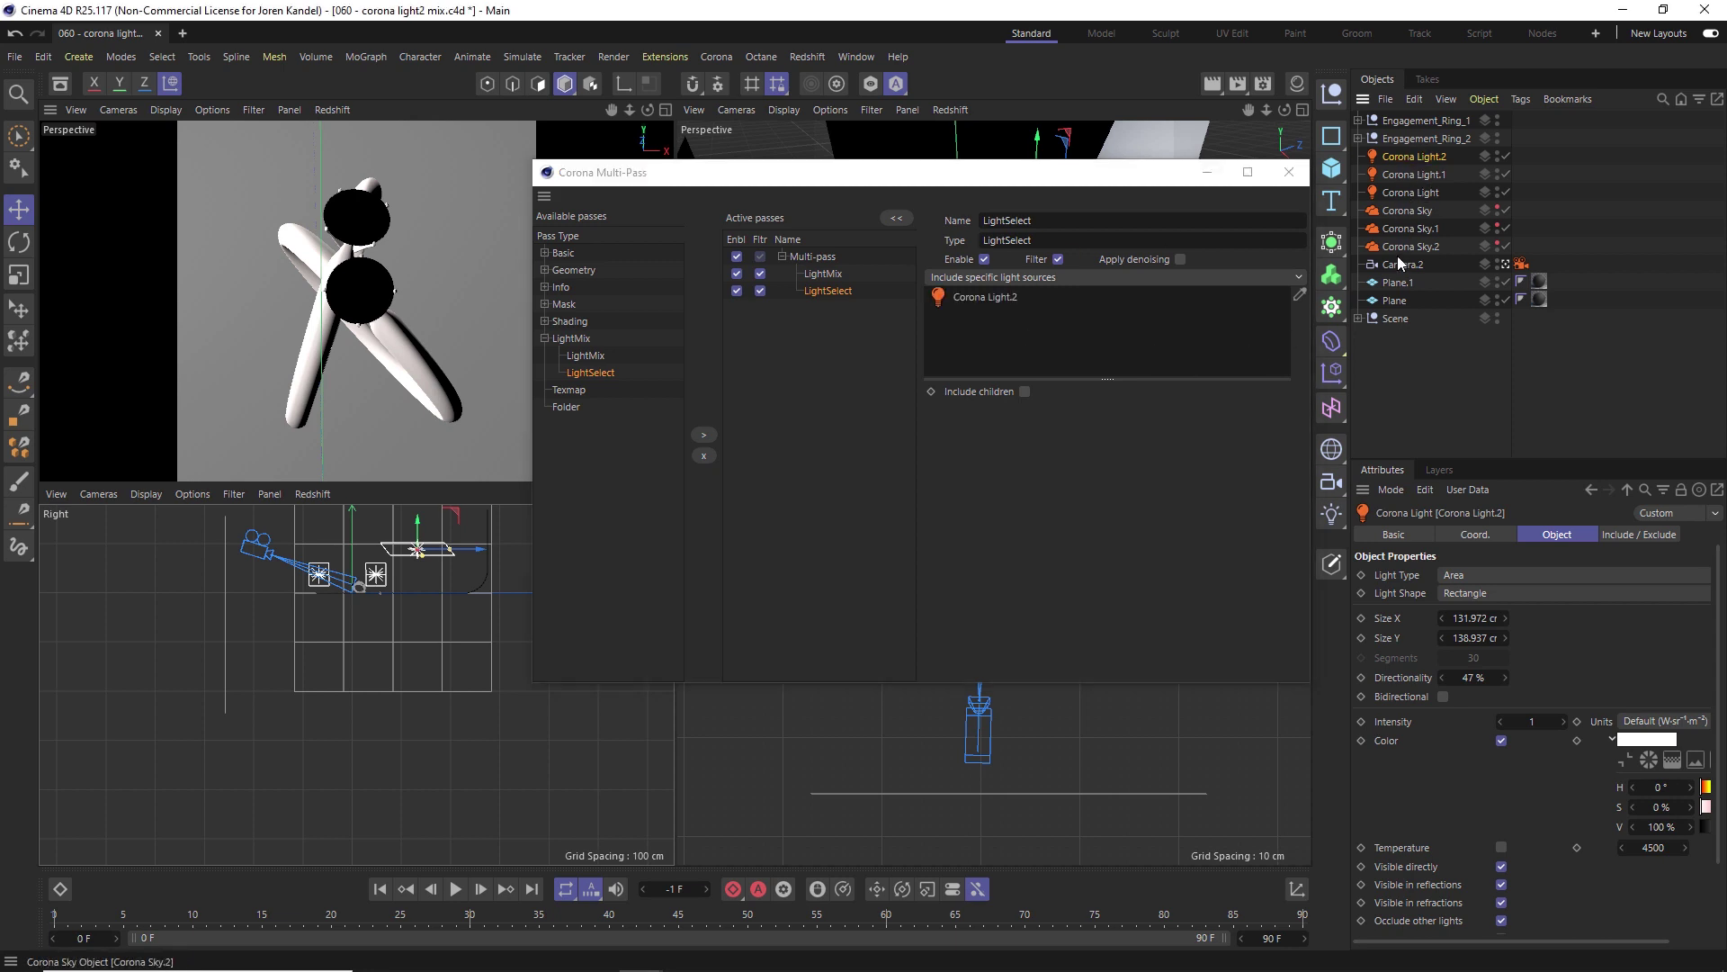
- Add two more LightSelect passes, one including Corona Light.1 and the other including Corona Light
double_click(589, 374)
click(829, 307)
drag(1426, 176, 1105, 334)
double_click(589, 372)
click(830, 325)
drag(1399, 194, 1079, 340)
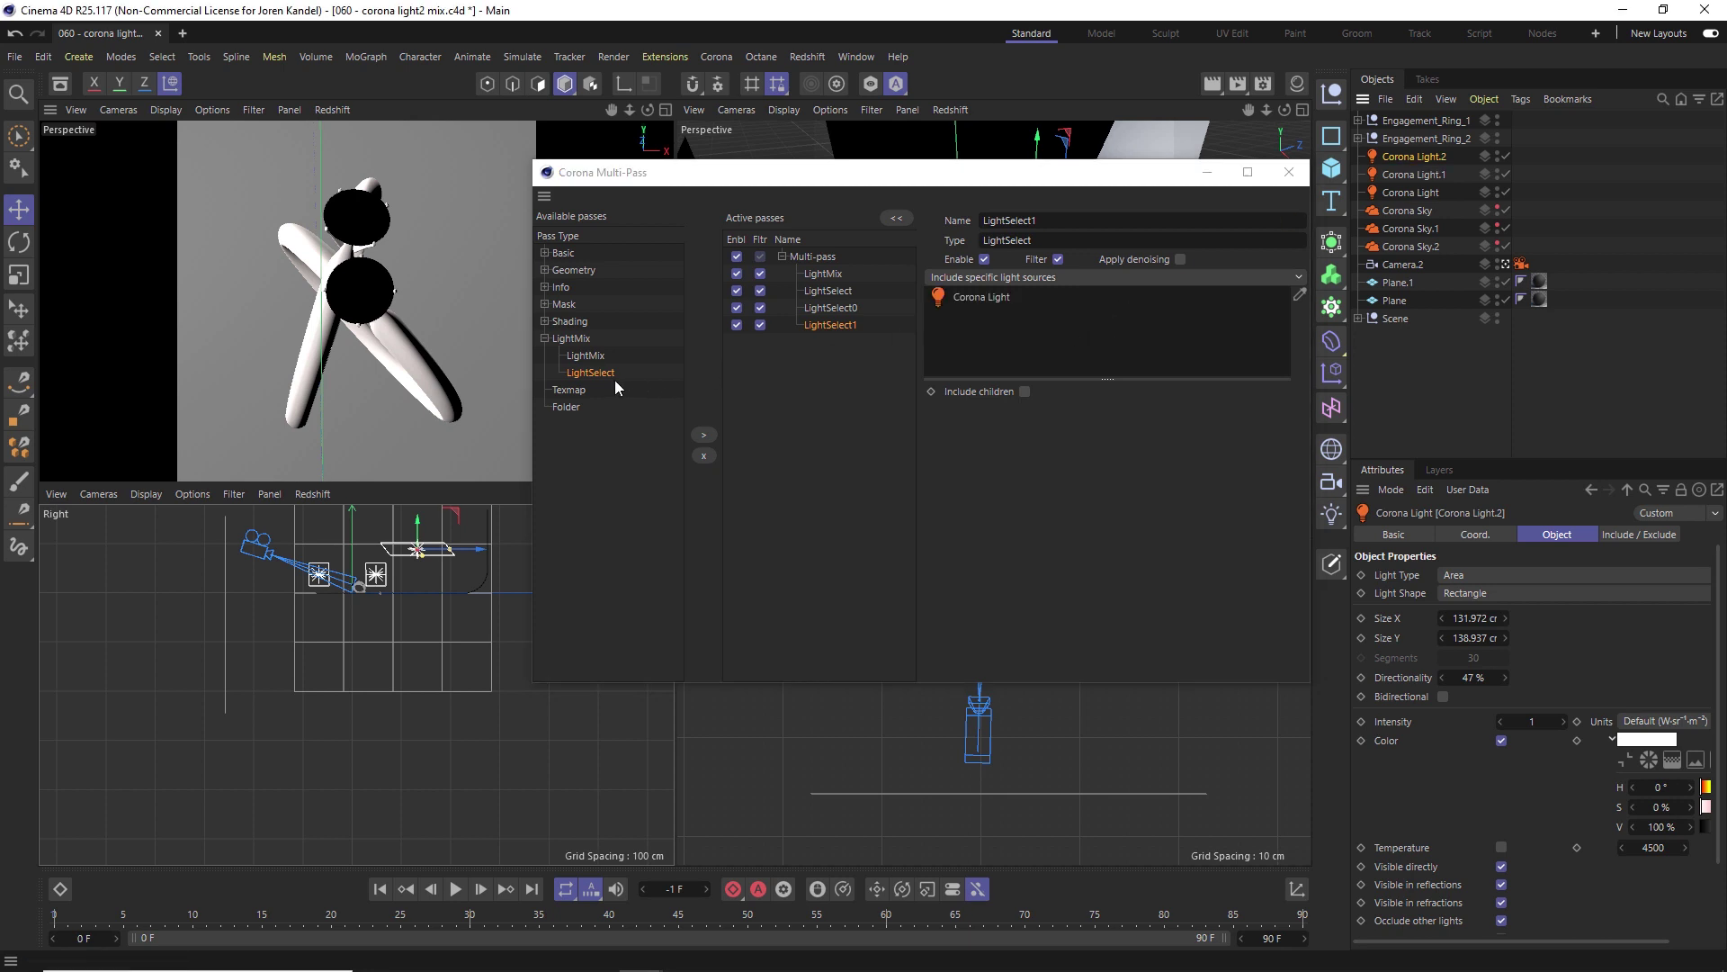
- Add three more LightSelect passes, each including one sky: Corona Sky, Corona Sky.1 and Corona Sky.2
double_click(597, 371)
click(836, 342)
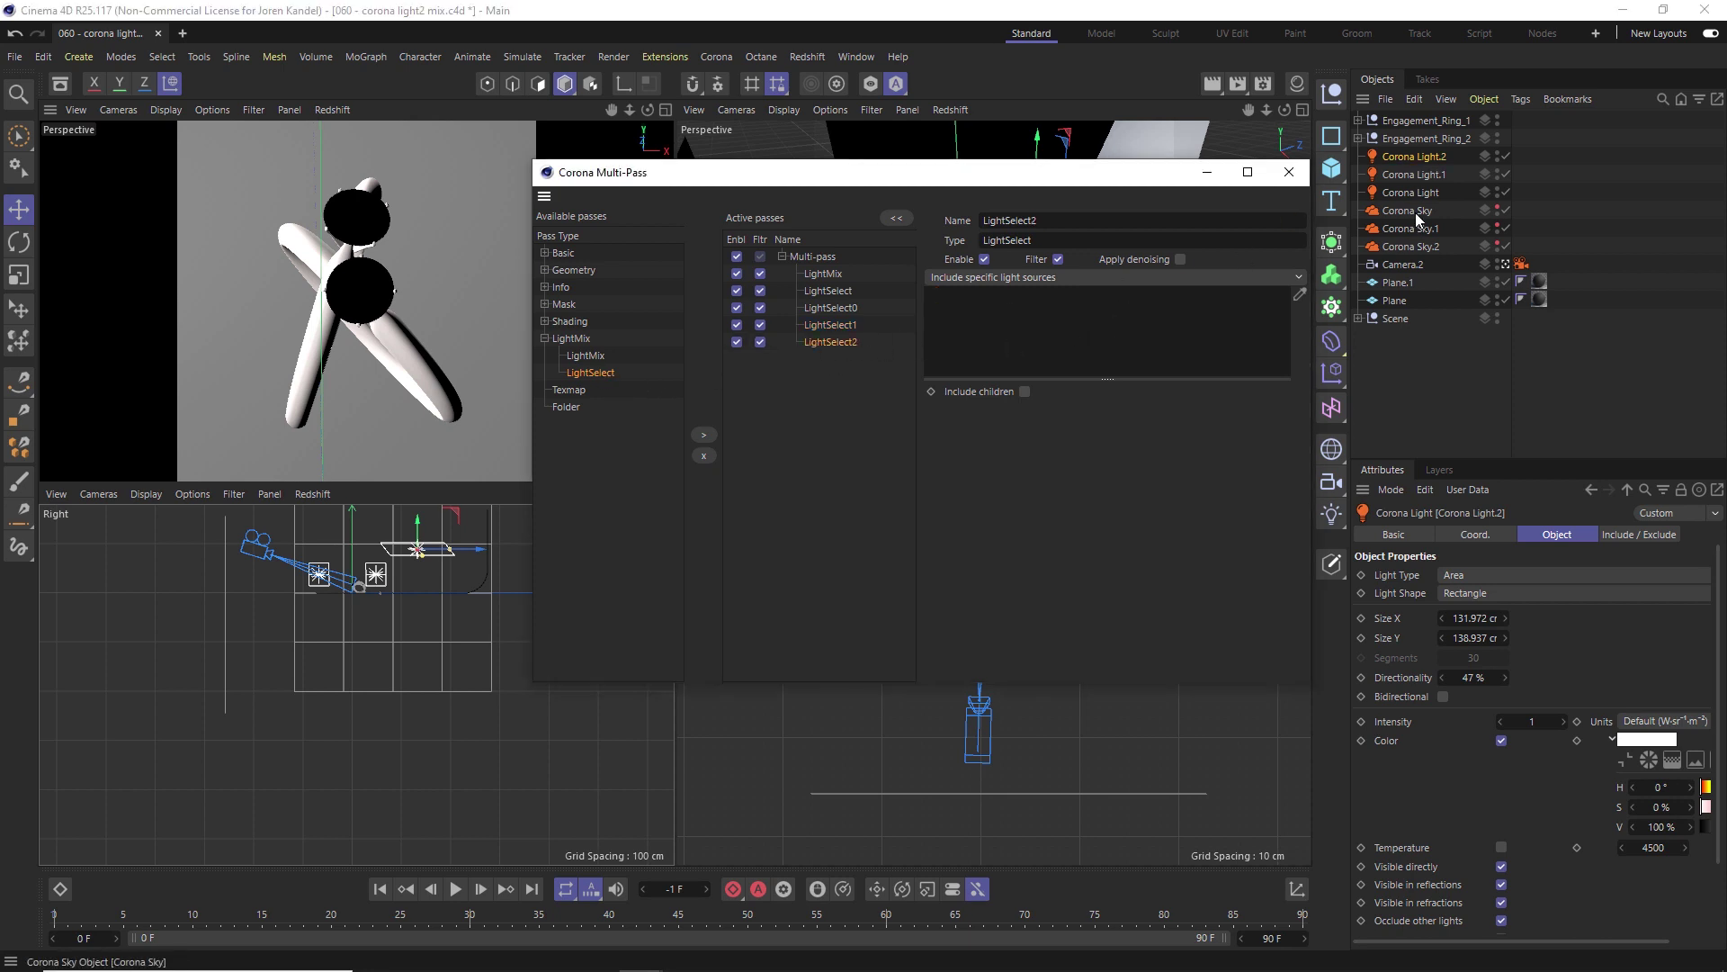
drag(1406, 208, 1098, 333)
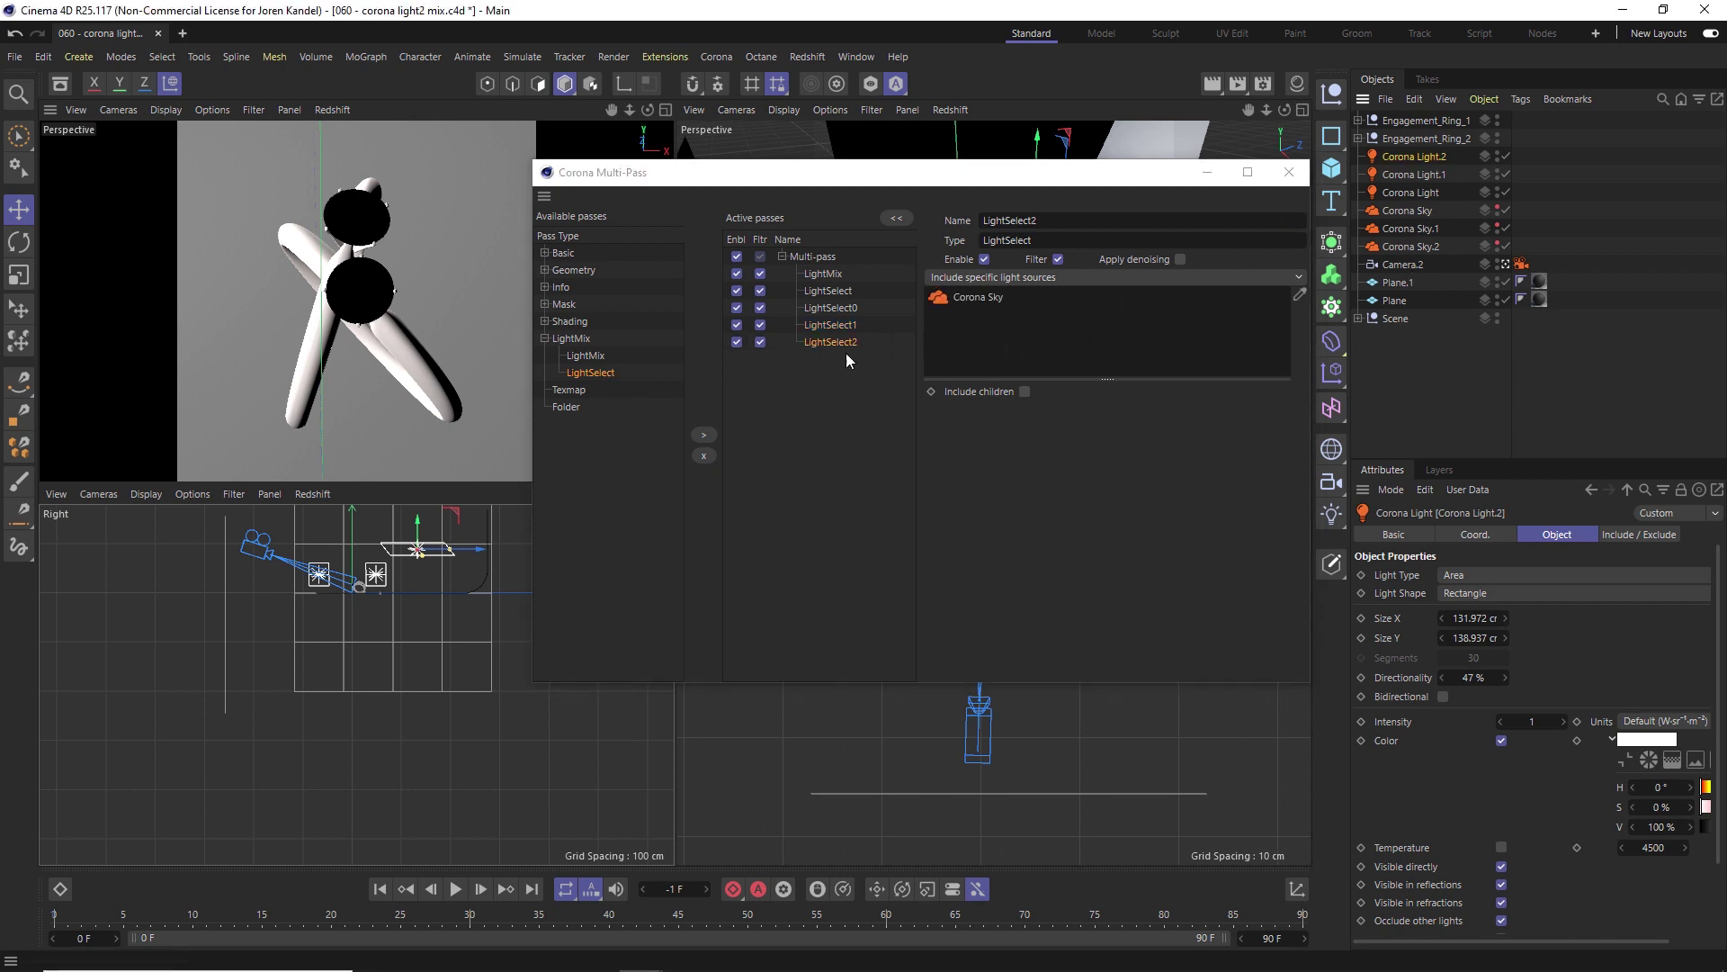
double_click(603, 372)
click(833, 358)
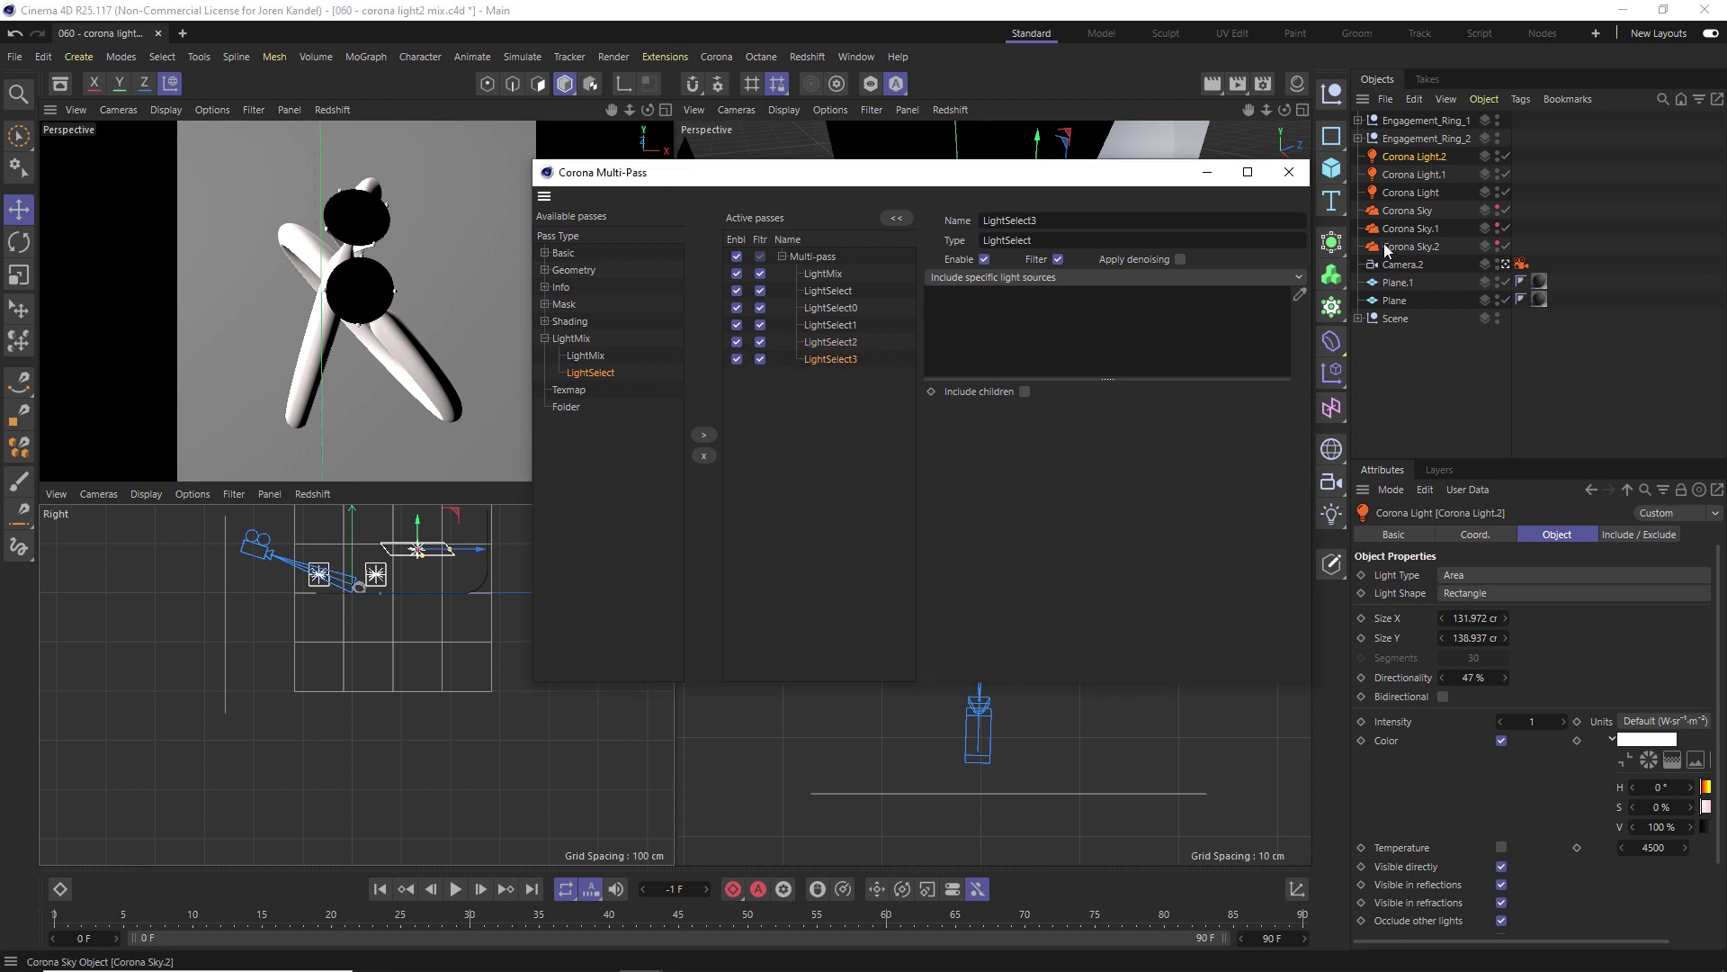
drag(1417, 231, 1116, 326)
double_click(597, 373)
click(833, 376)
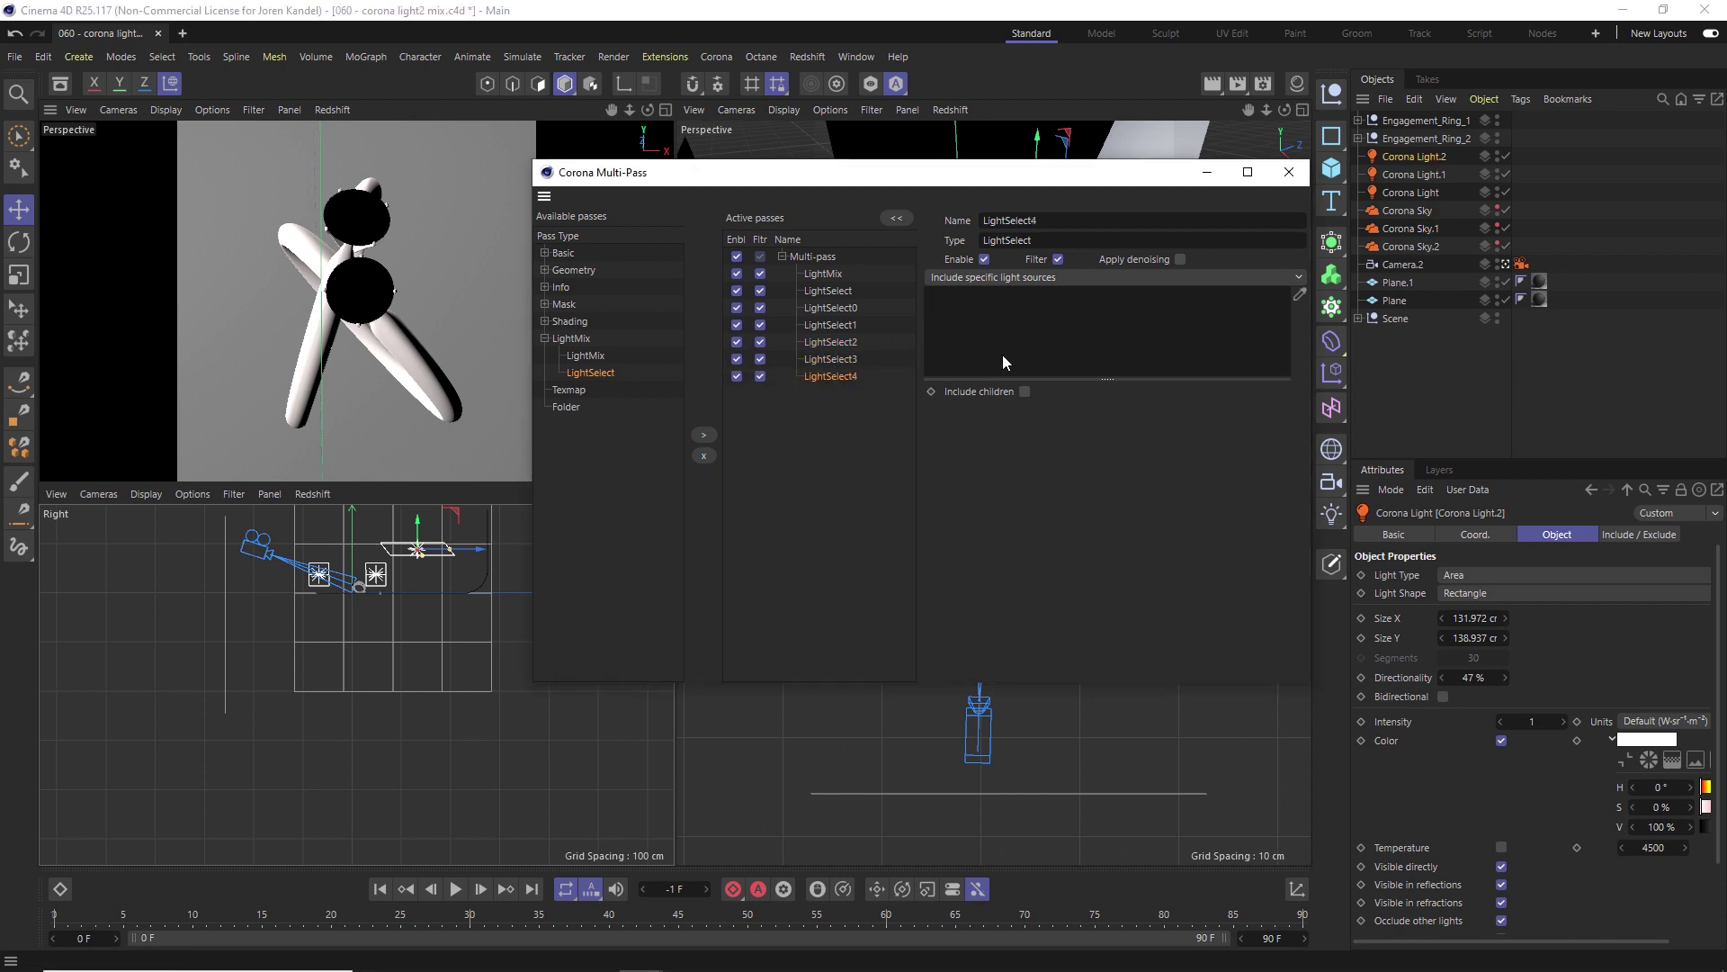
drag(1423, 250, 1087, 311)
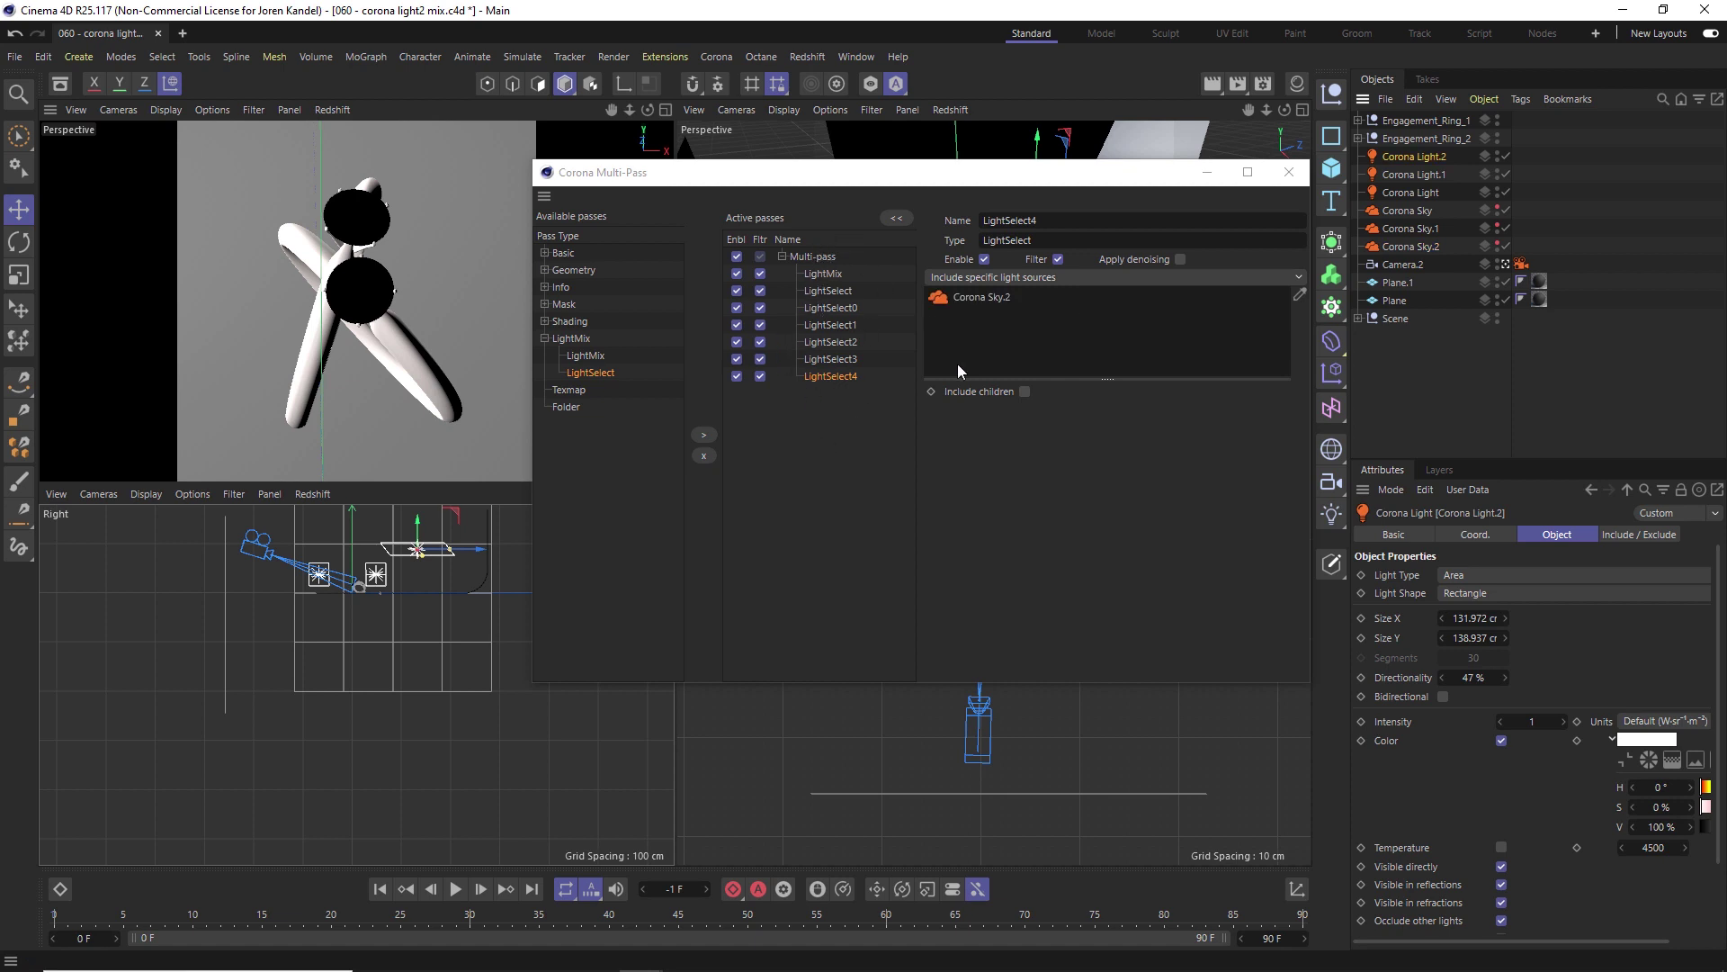
- Enable denoising on the LightSelect passes and close the Corona Multi-Pass settings
click(1179, 259)
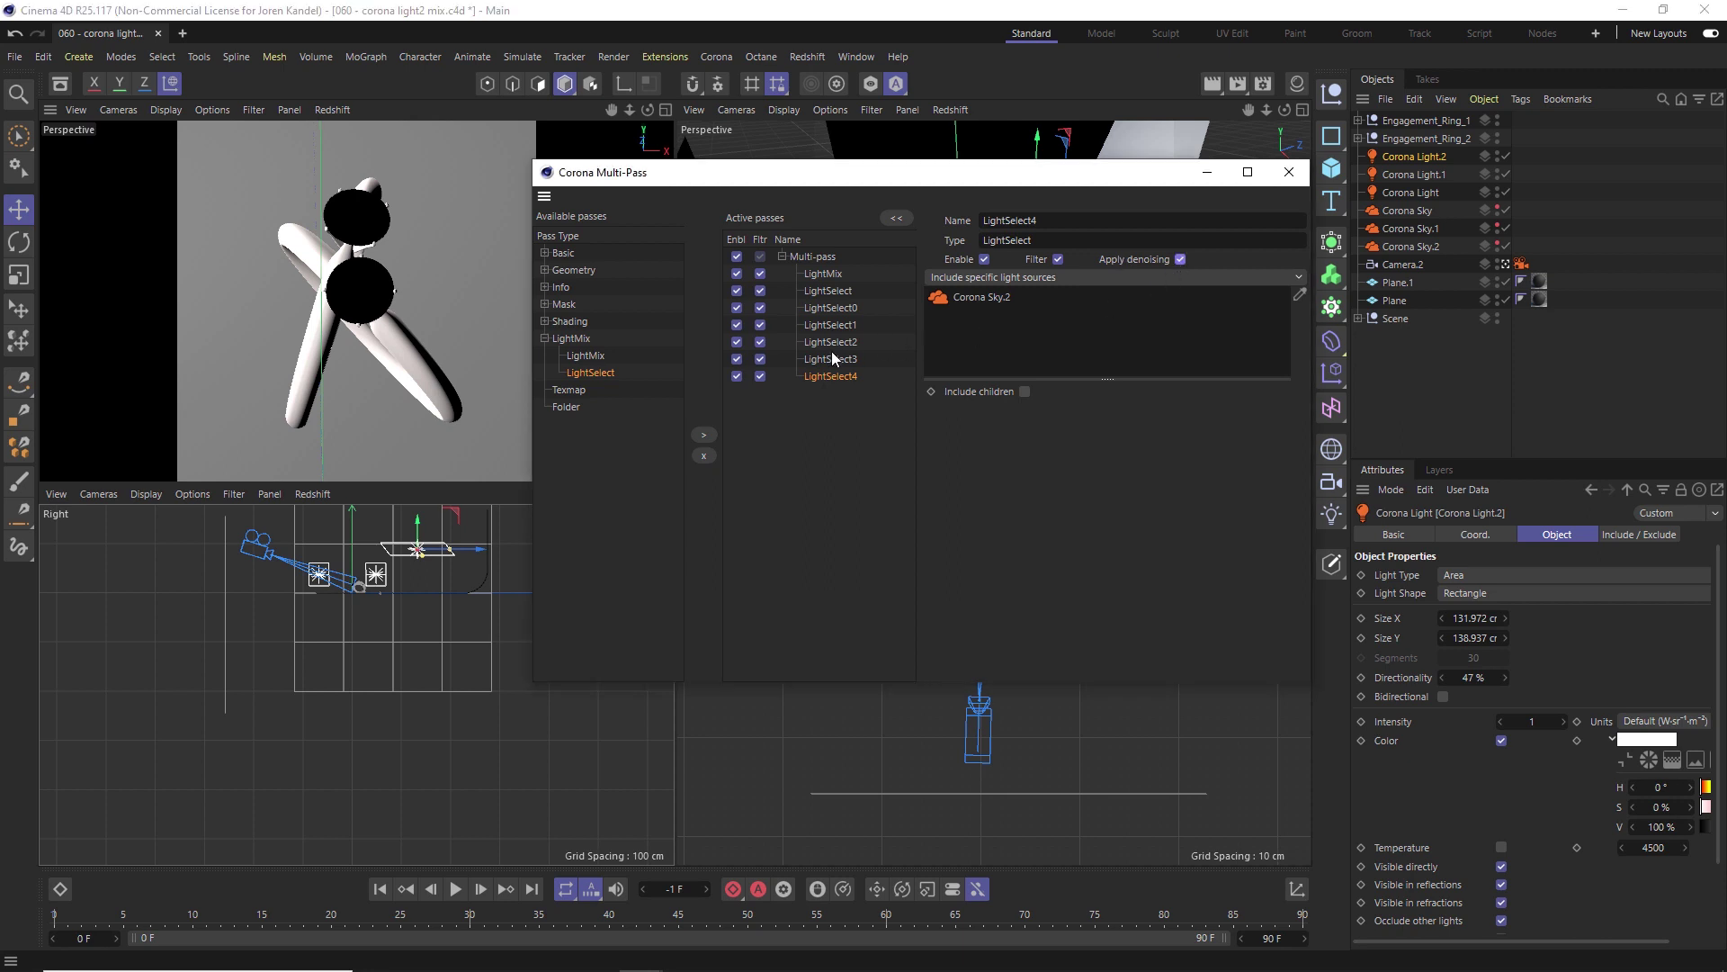
click(1176, 257)
click(843, 343)
click(831, 325)
click(831, 307)
click(818, 290)
click(1176, 258)
click(1289, 172)
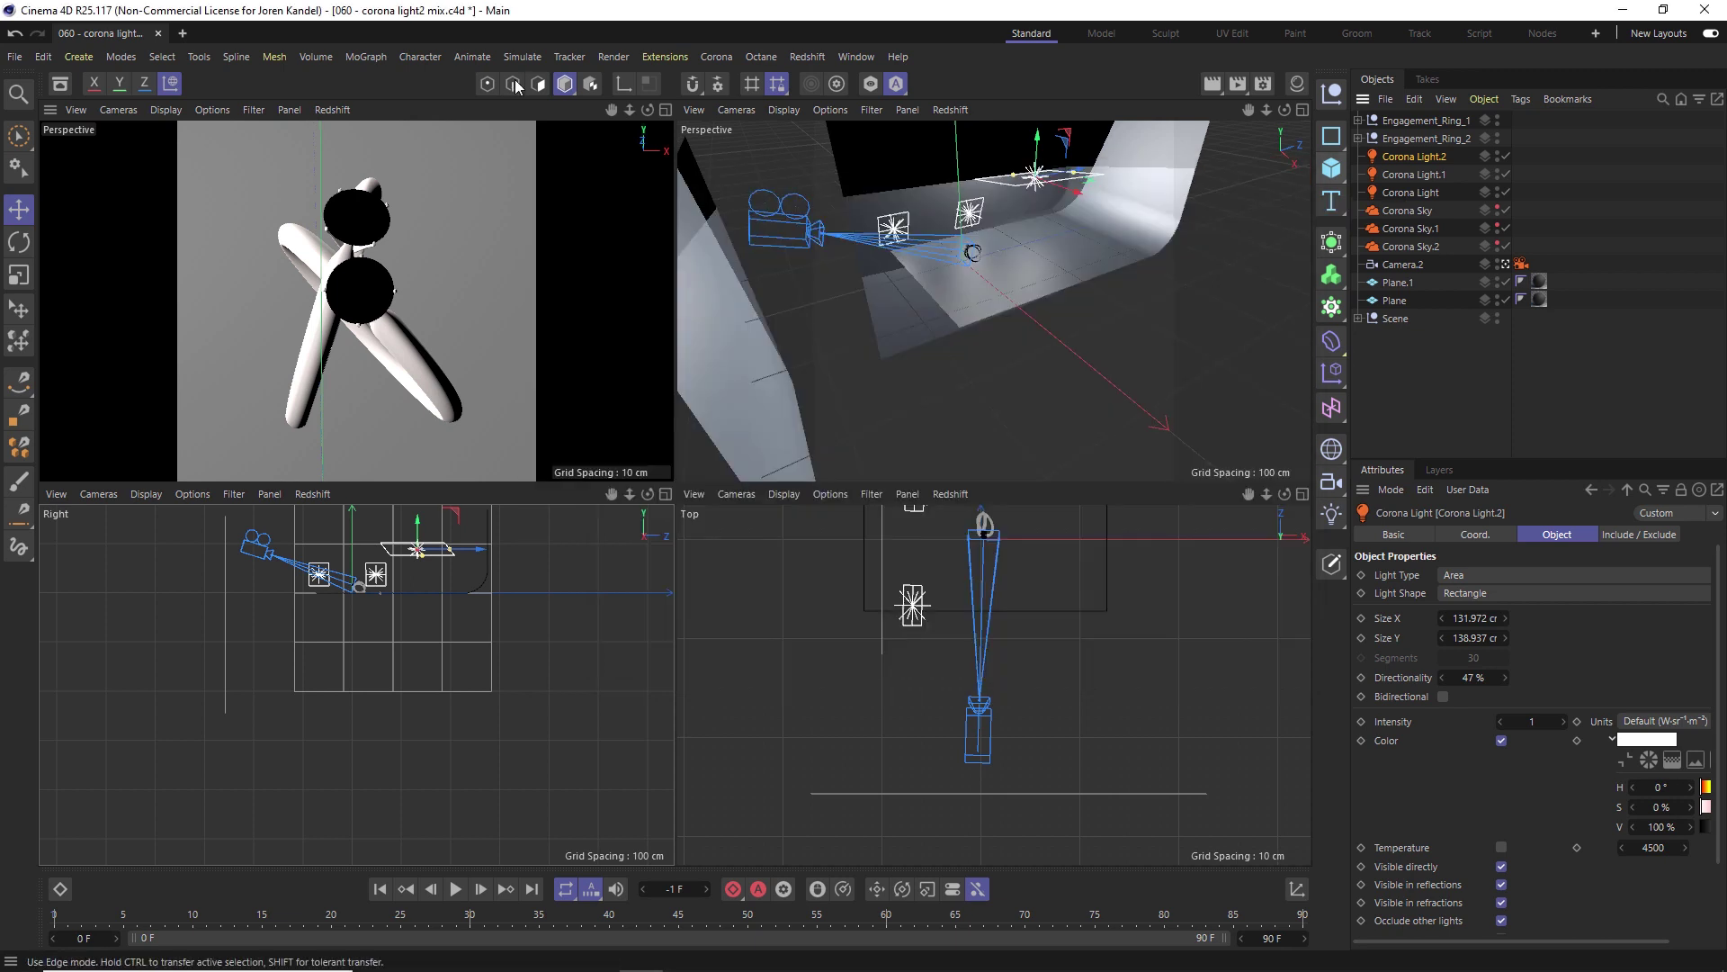
- Open the Corona frame buffer and start rendering the ring scene
click(719, 58)
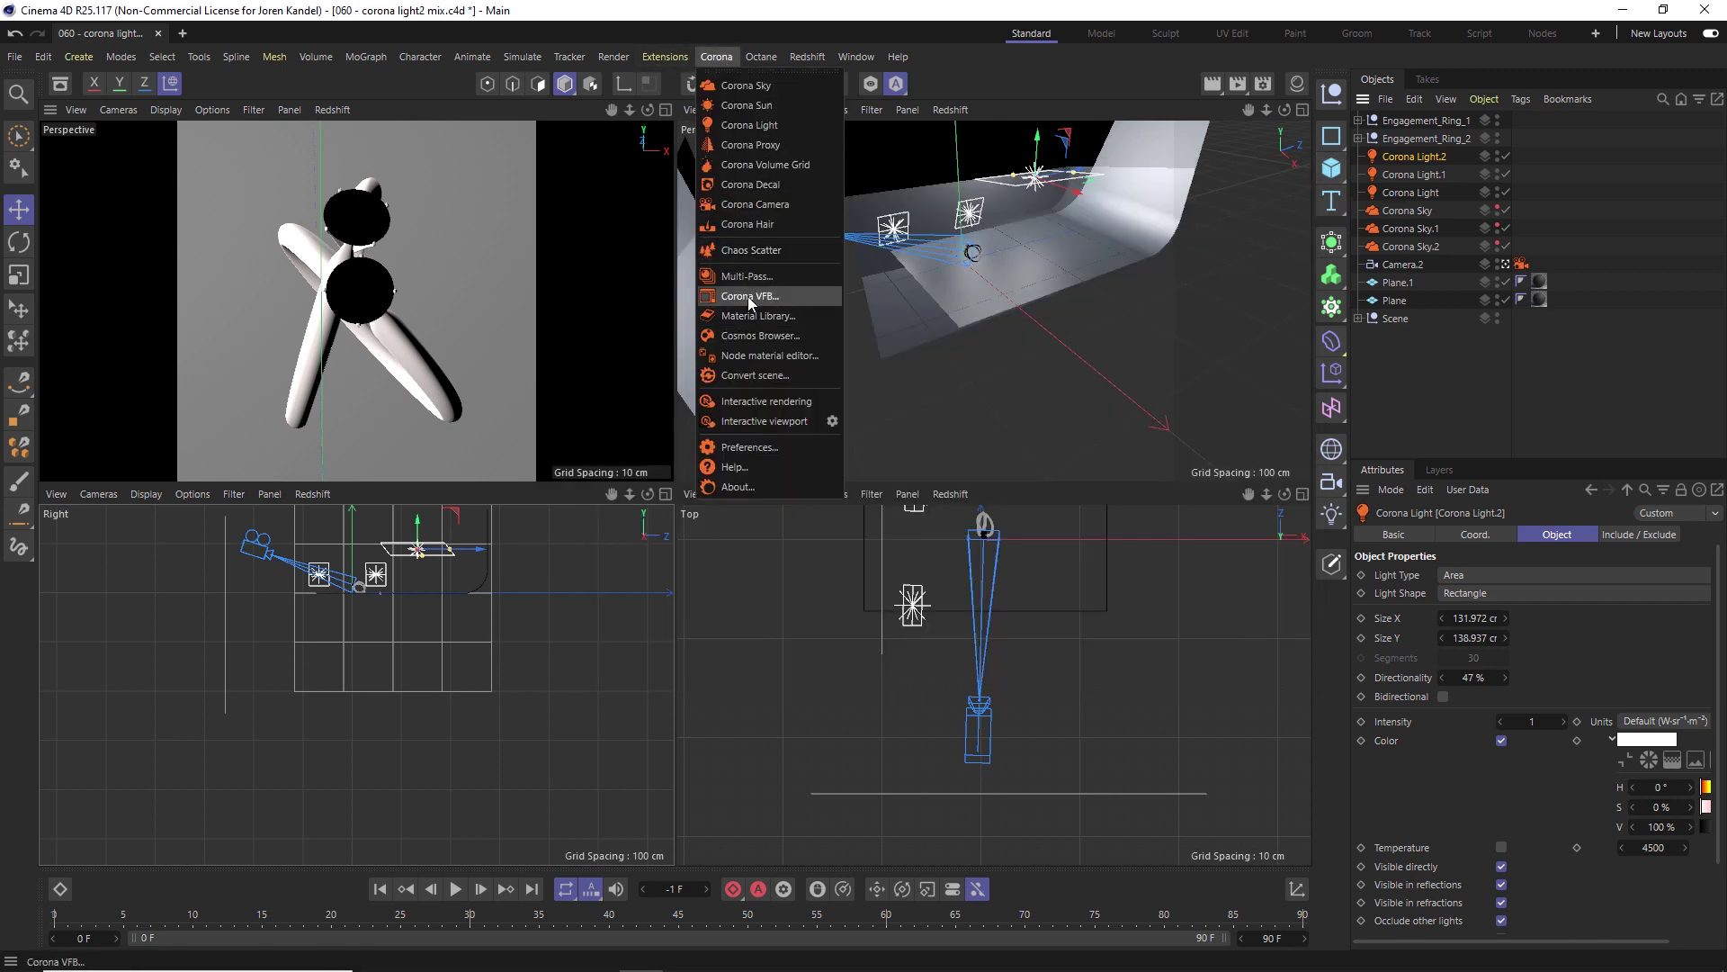
click(779, 295)
drag(540, 178, 710, 180)
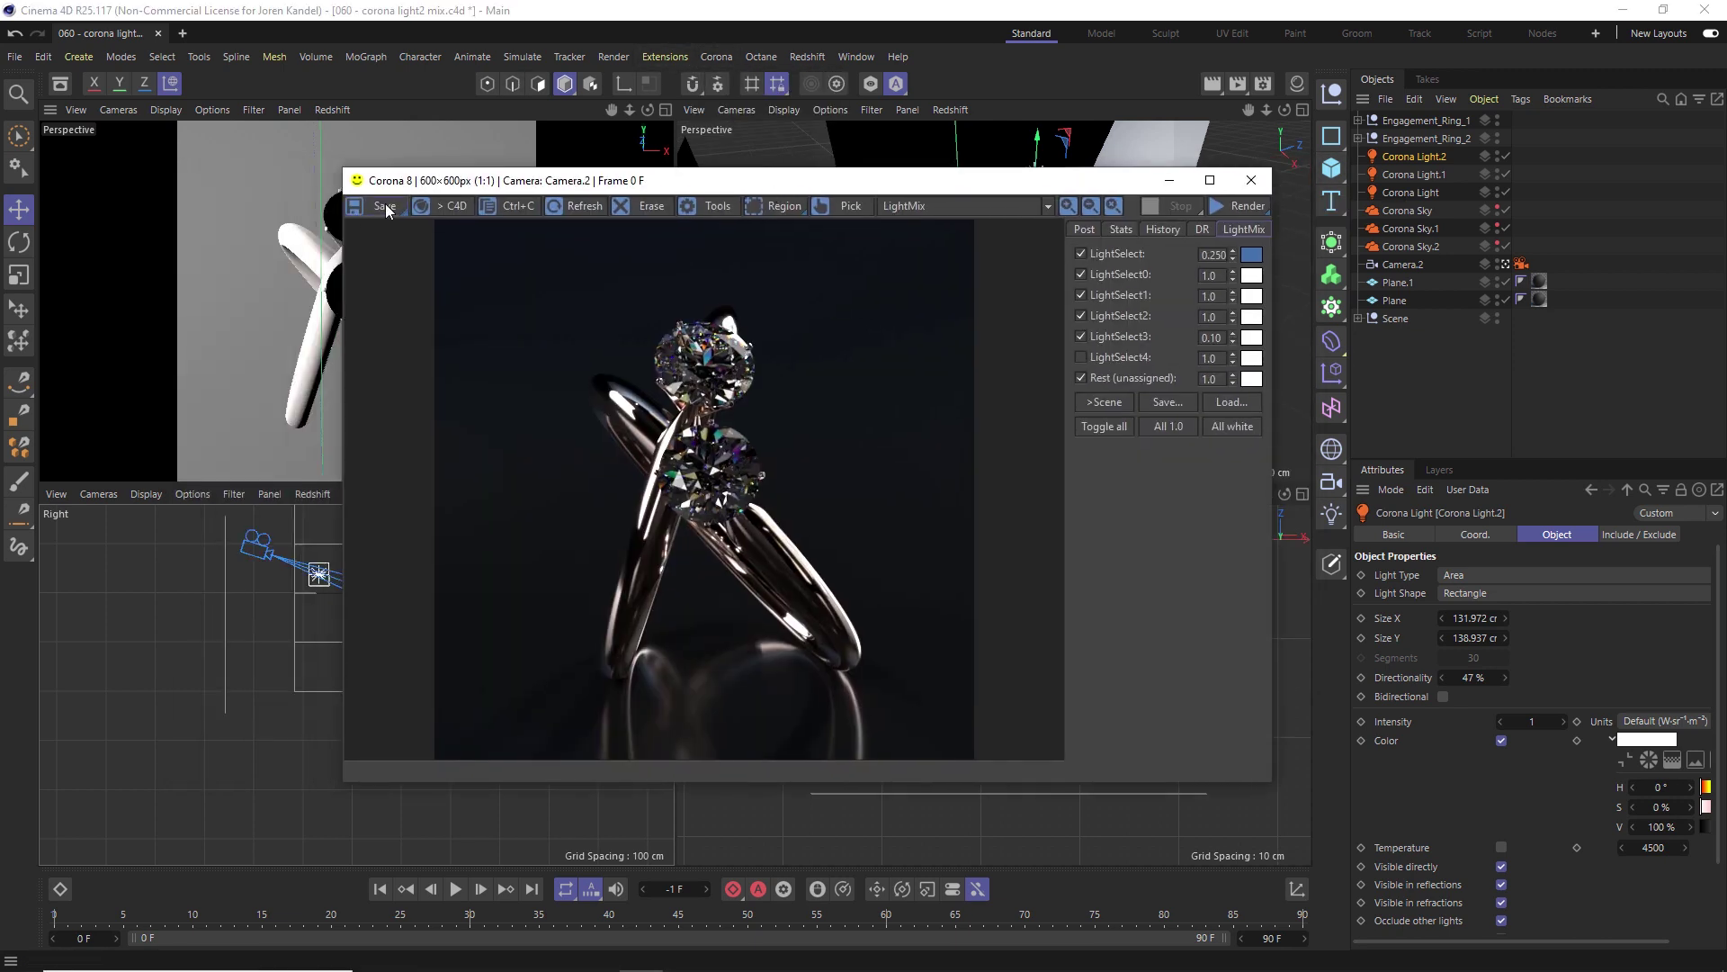
click(1241, 206)
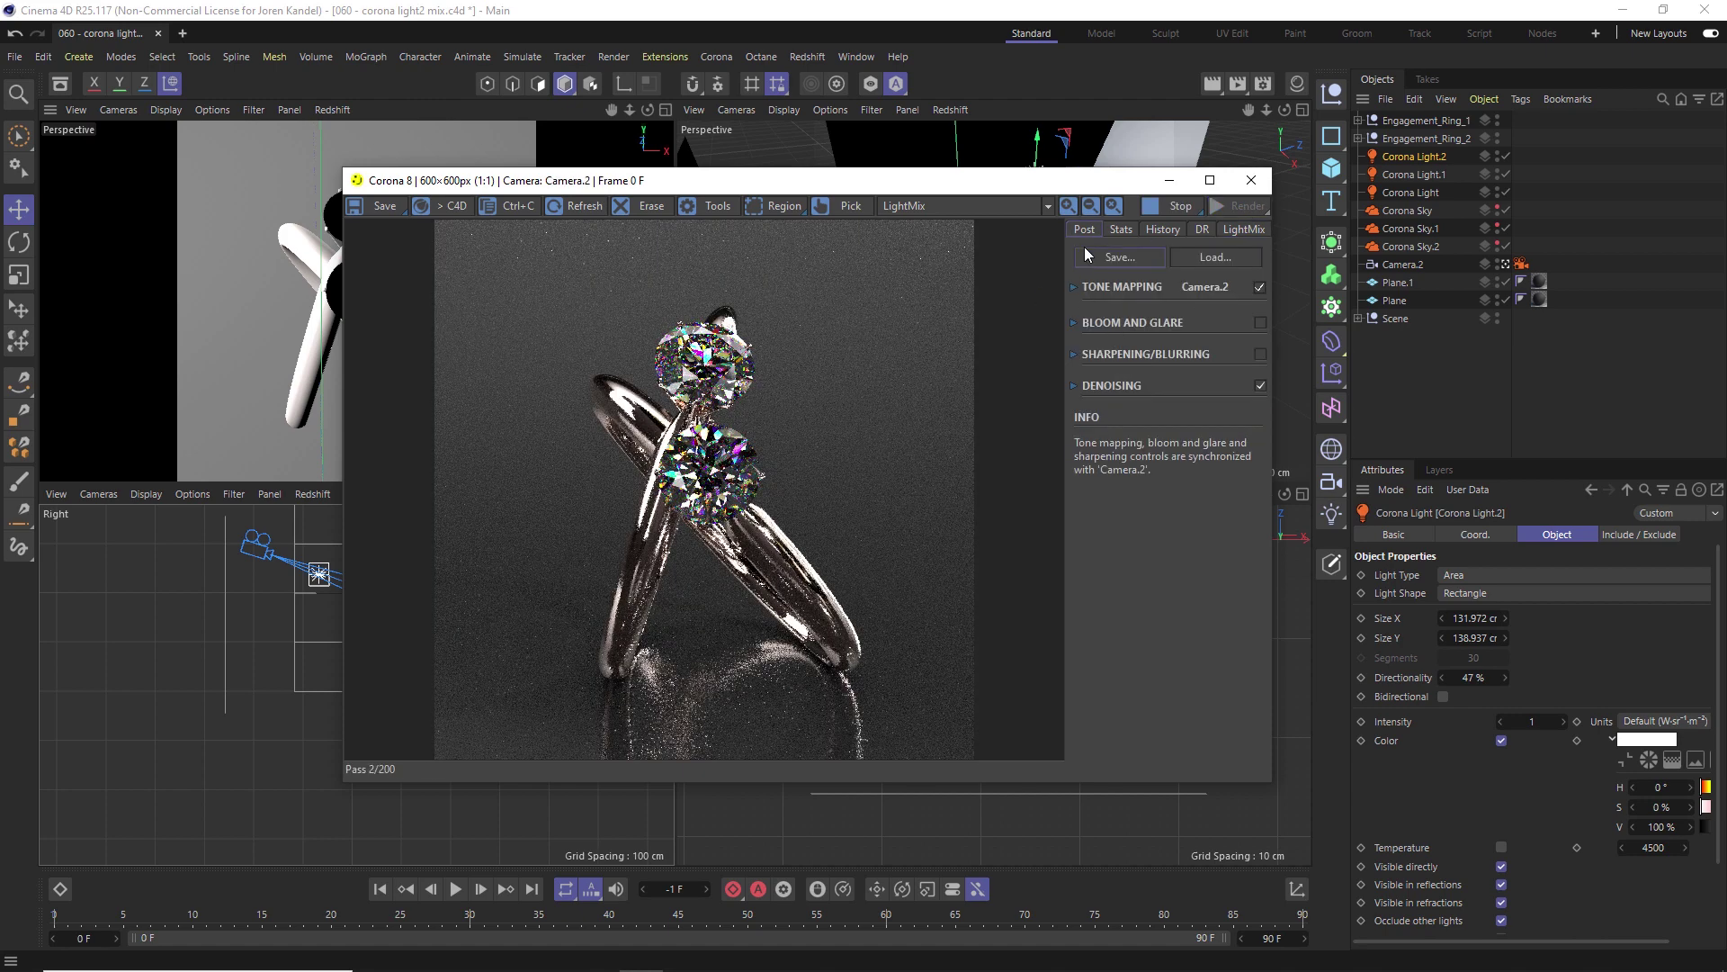
- Expand the tone mapping settings, switch Simple Exposure off and on again, and set the white balance to 6500
click(1124, 229)
click(1086, 230)
click(1073, 286)
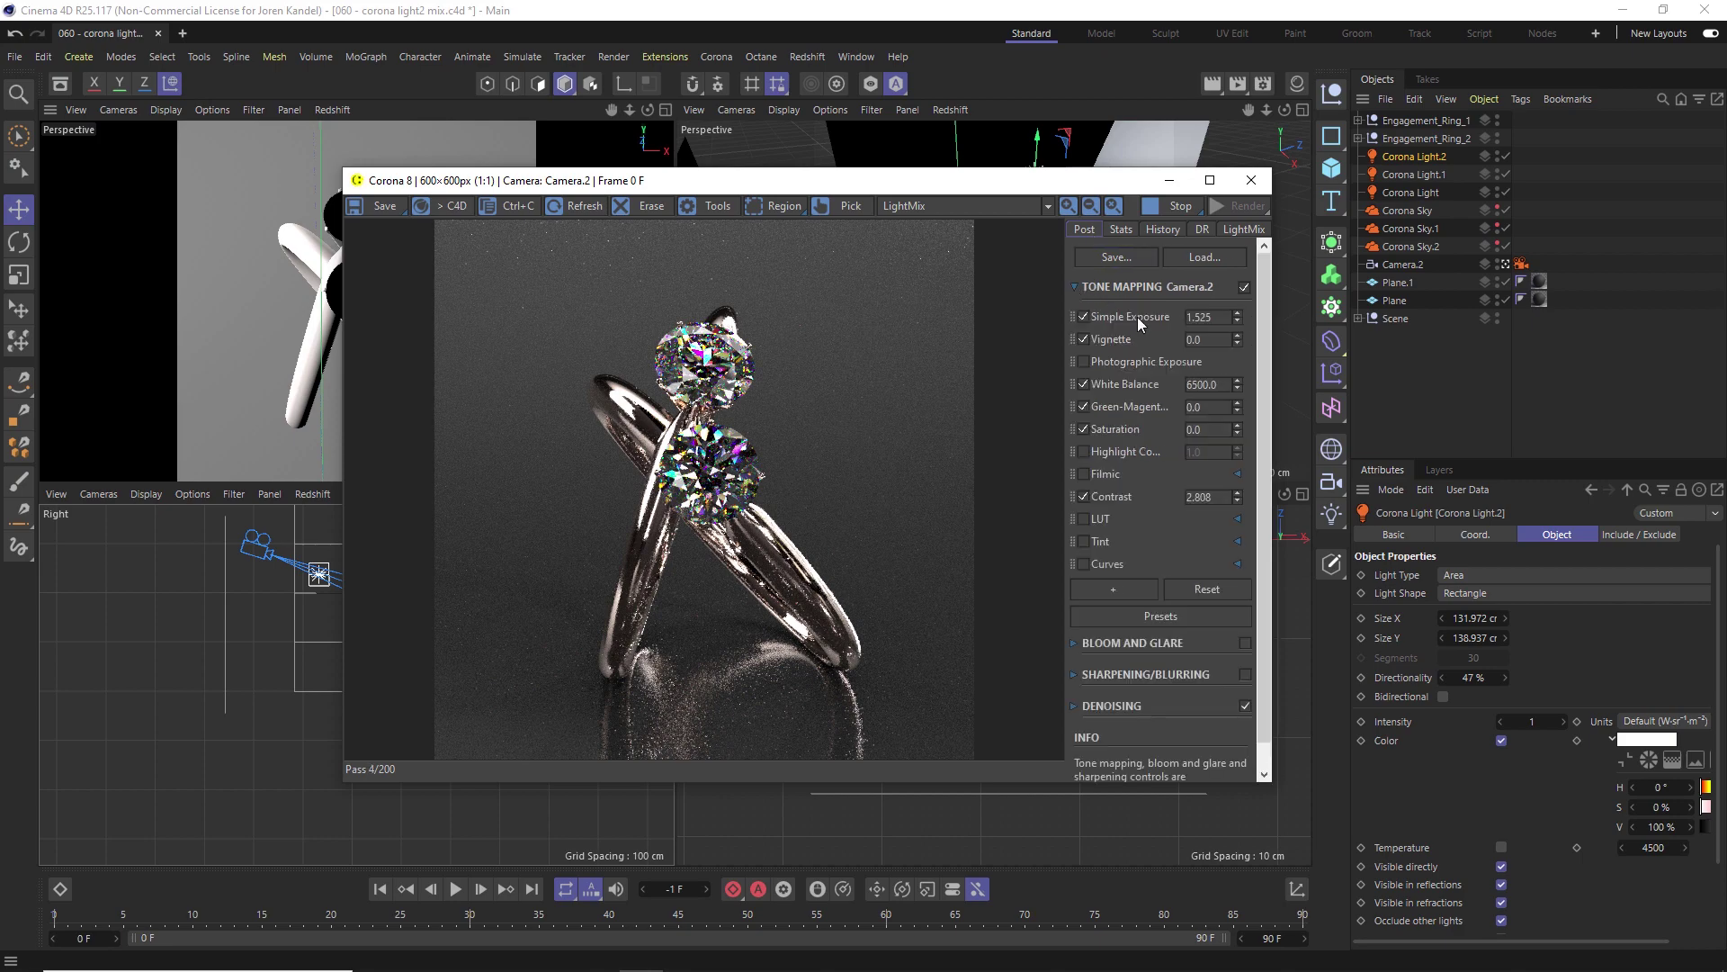
click(1083, 316)
click(1083, 316)
scroll(1213, 384, down, 3)
text(6500)
key(Return)
drag(1265, 437, 1262, 387)
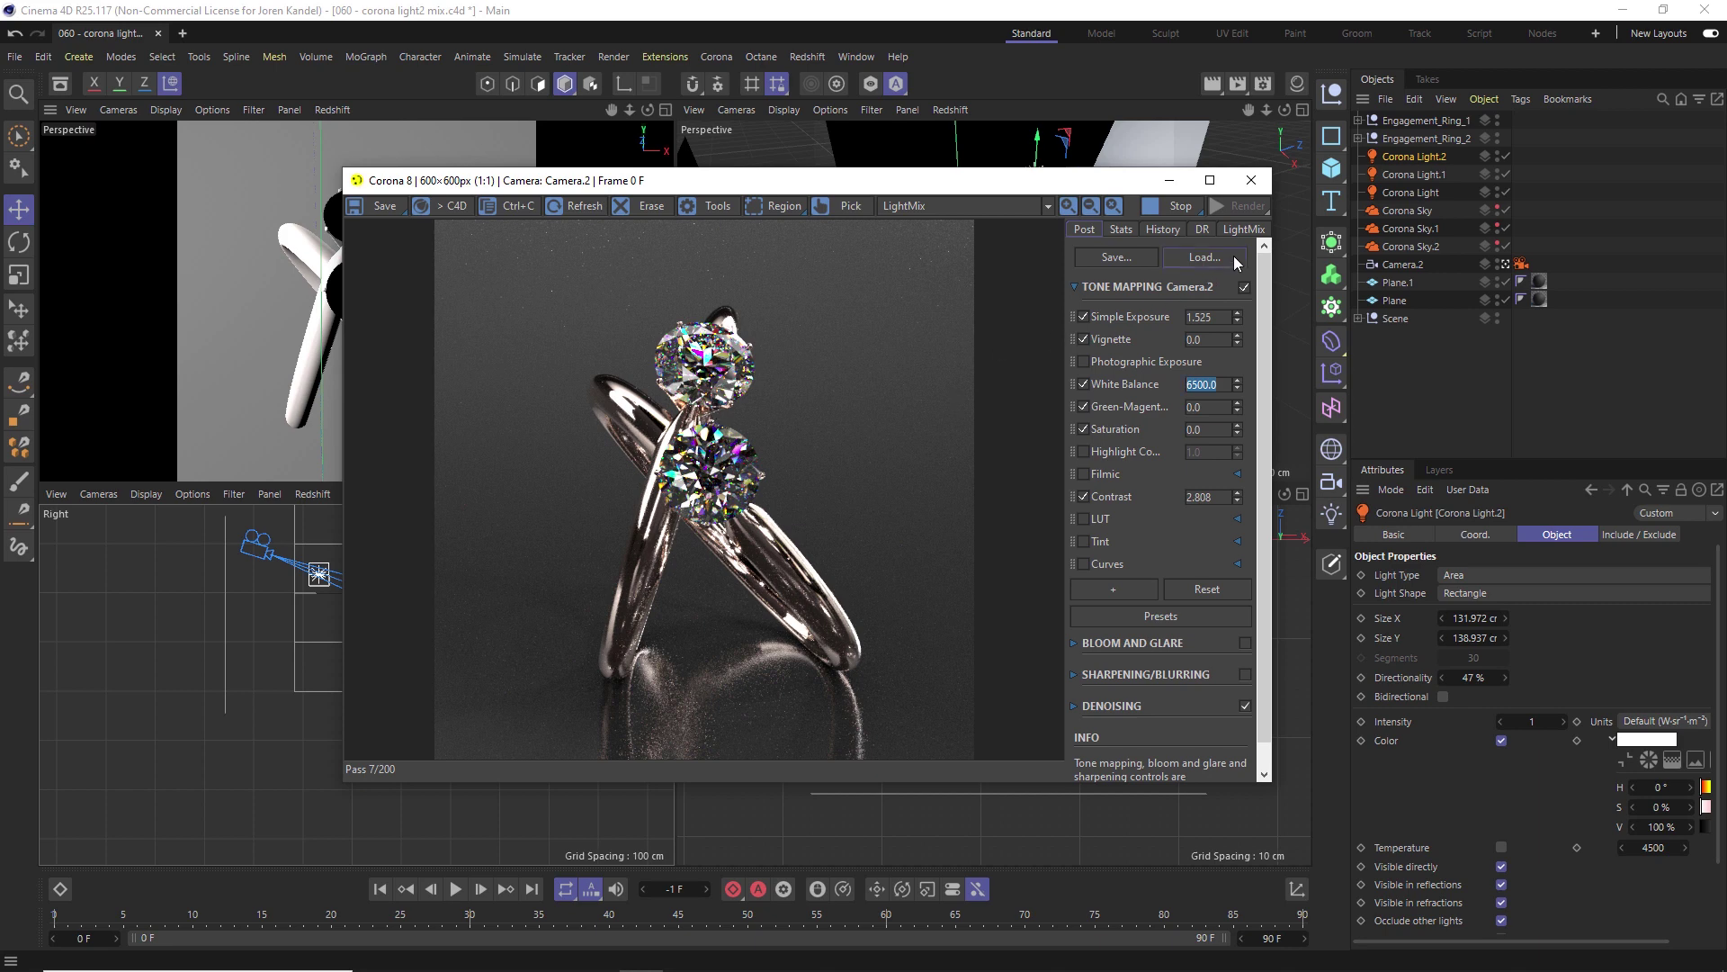
- Show the LightMix controls and switch the passes LightSelect through LightSelect3 off and back on to compare their lighting contributions
click(1245, 230)
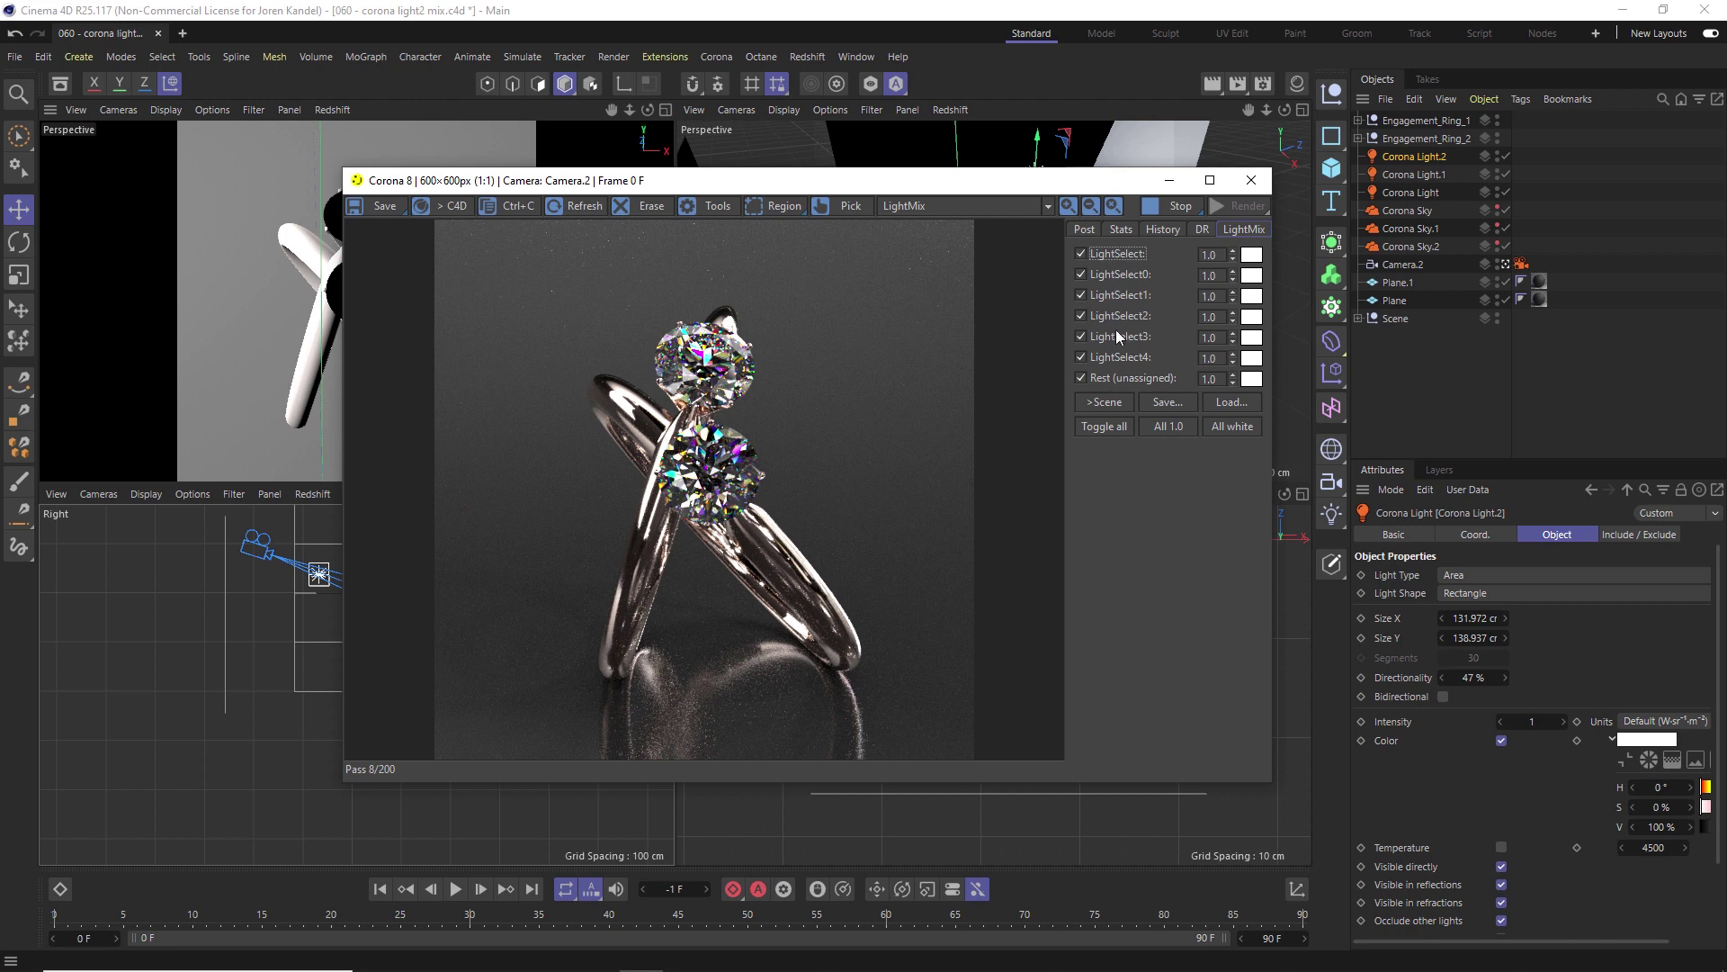
click(1080, 254)
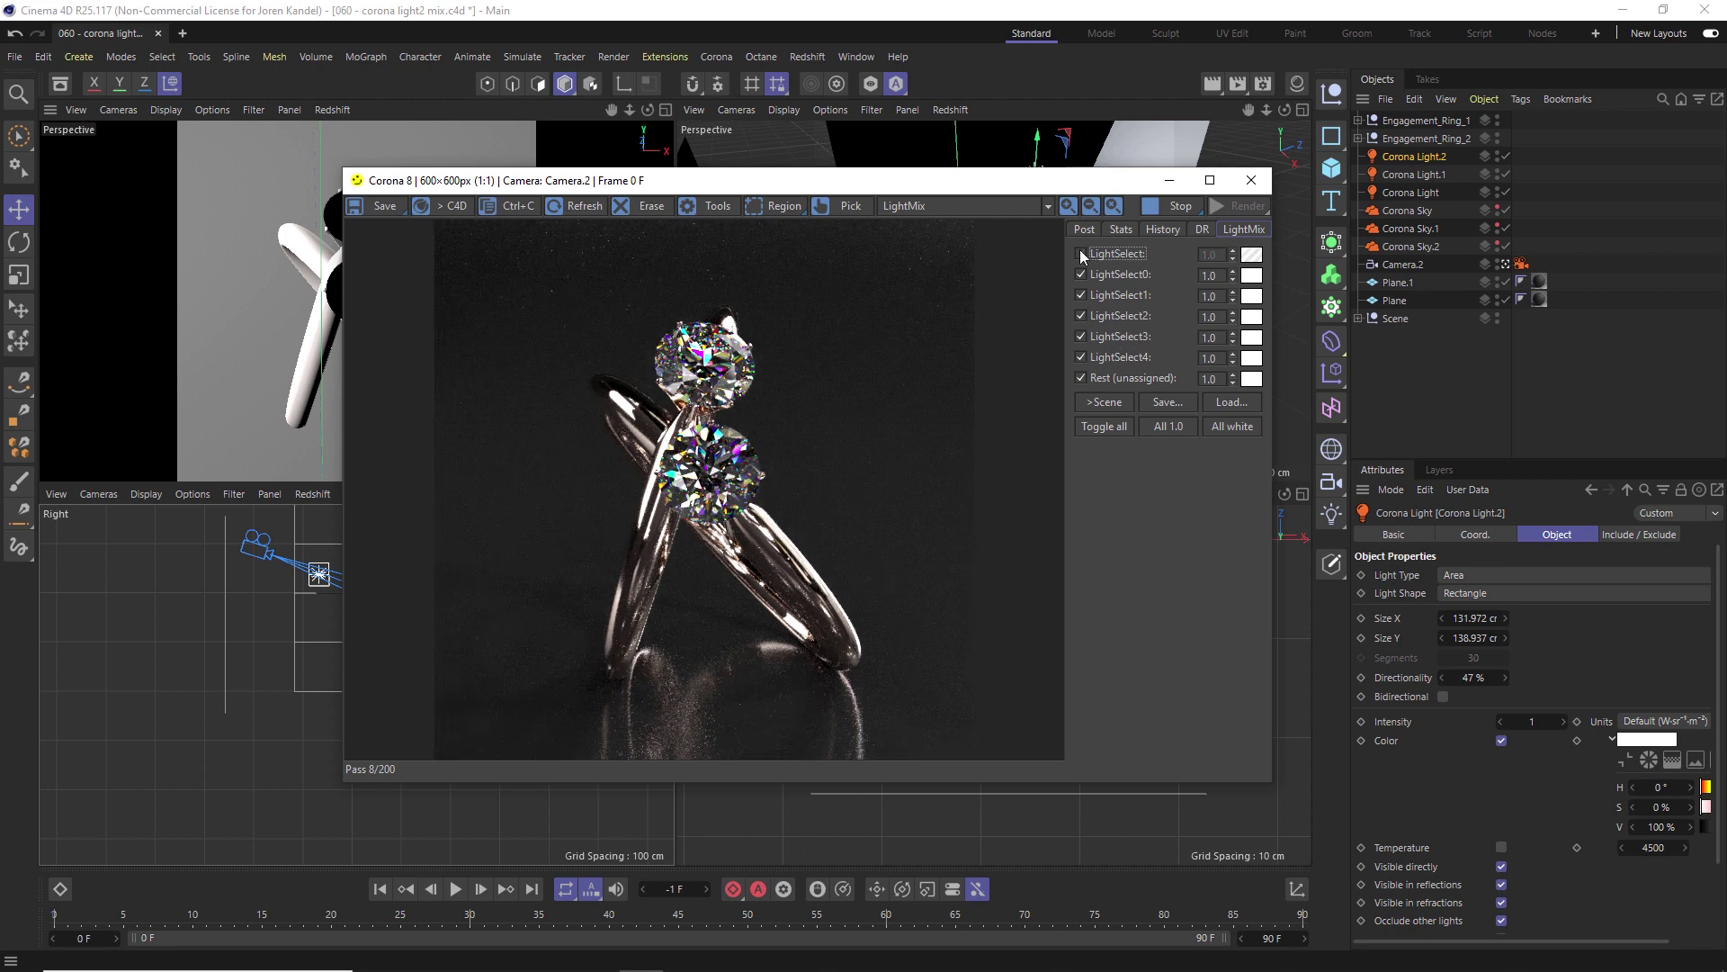
click(1081, 276)
click(1082, 295)
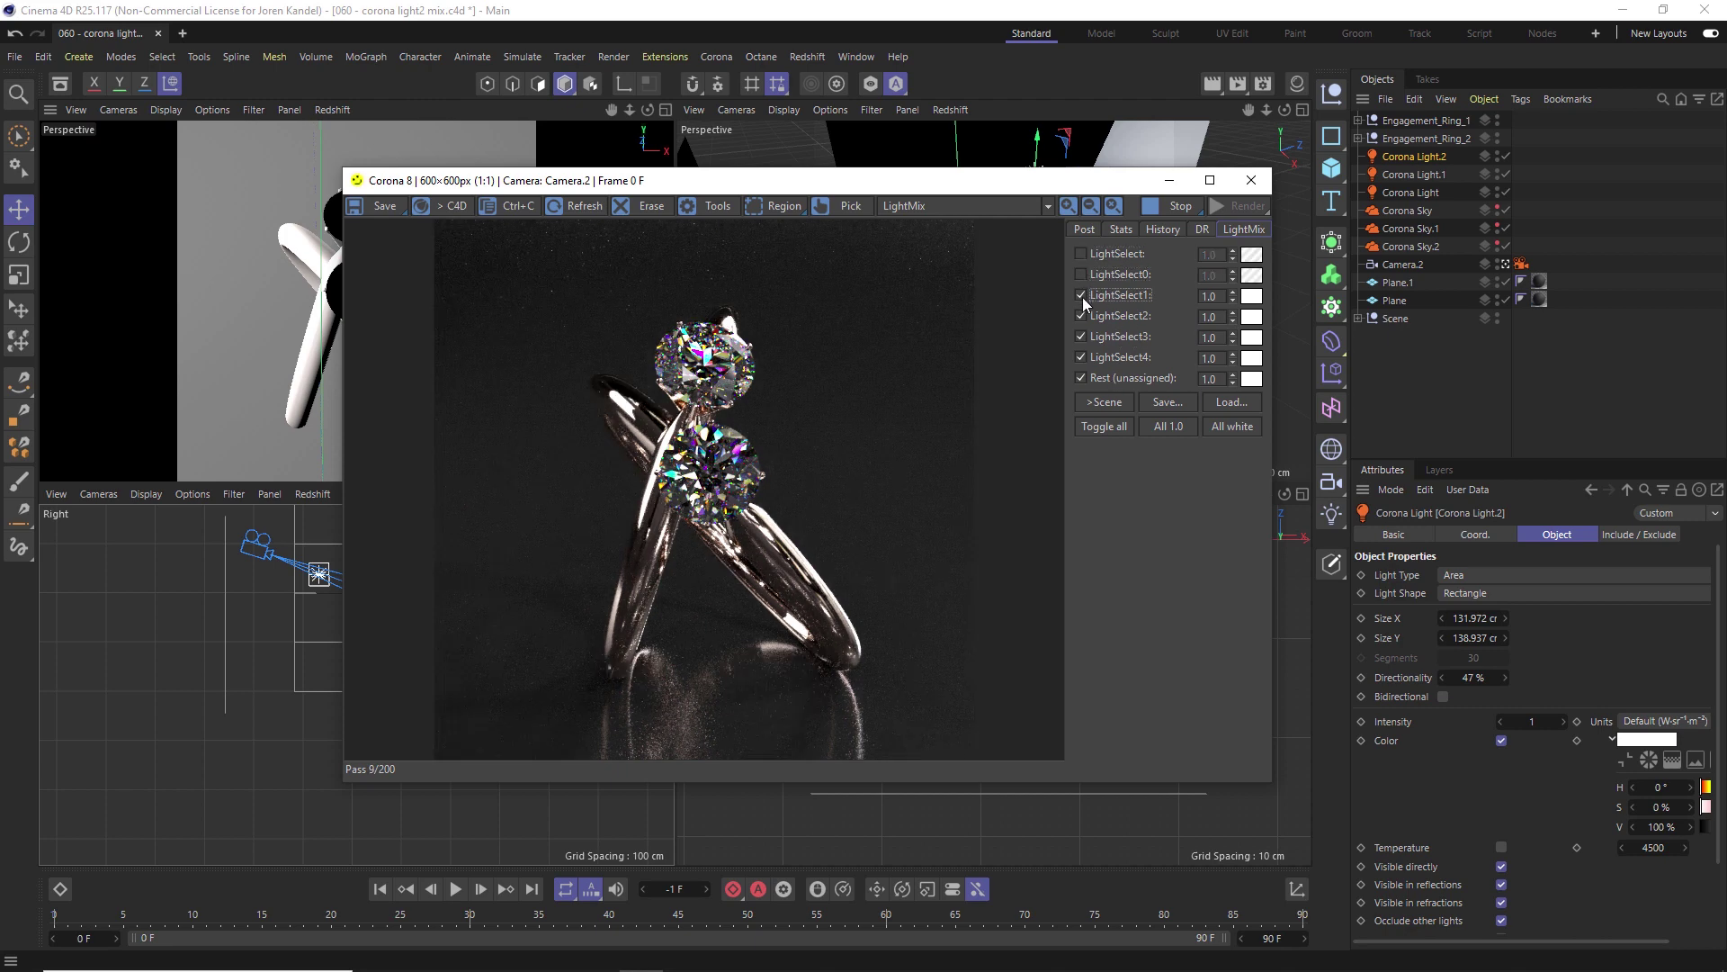
click(1081, 315)
click(1082, 337)
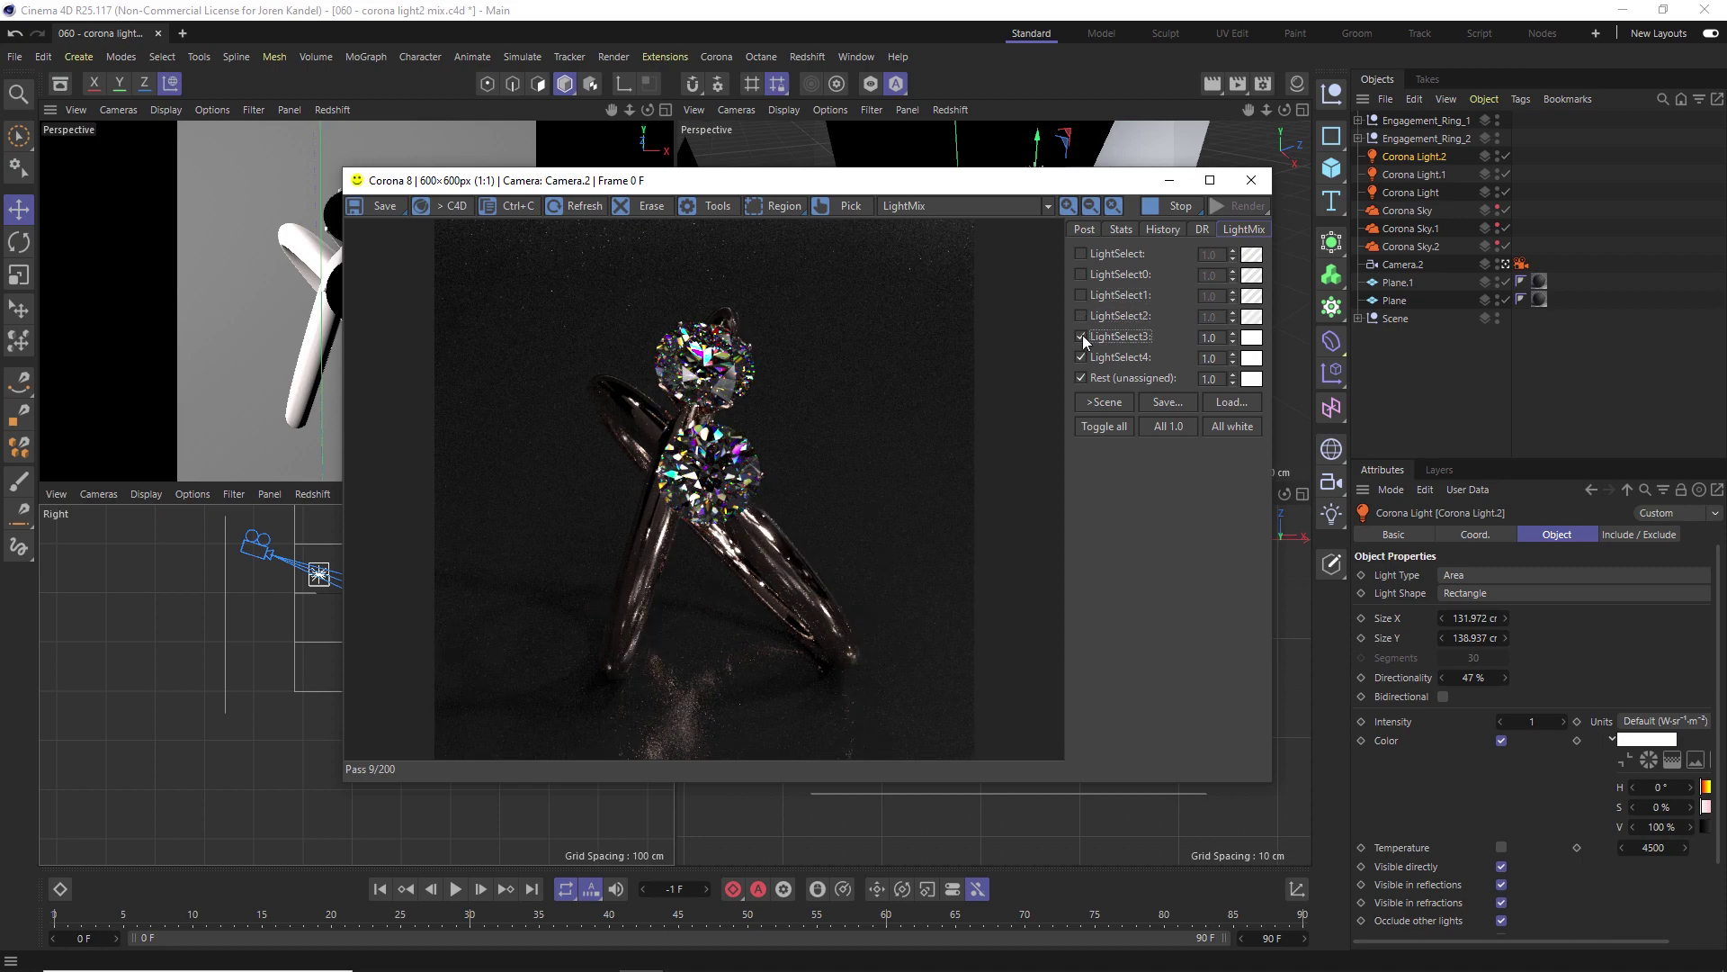
click(1082, 336)
click(1082, 254)
click(1082, 274)
click(1081, 295)
click(1081, 315)
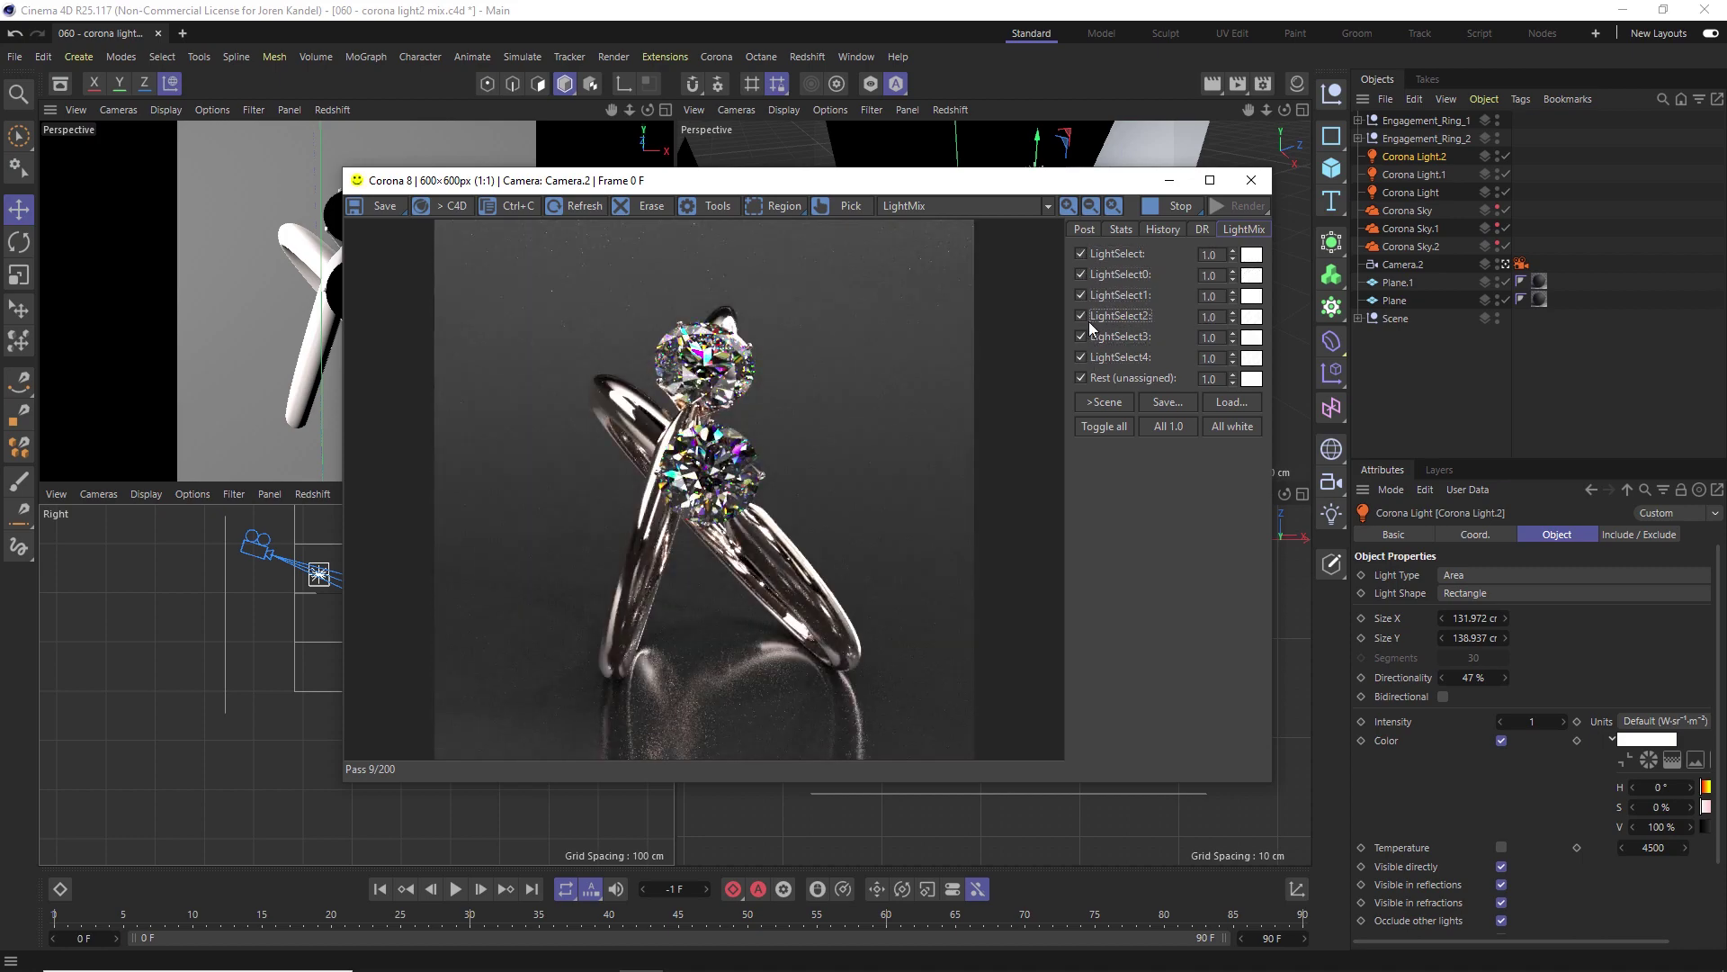
- Check the LightSelect pass by switching it off and on, and lower its intensity to 0.250
click(1104, 257)
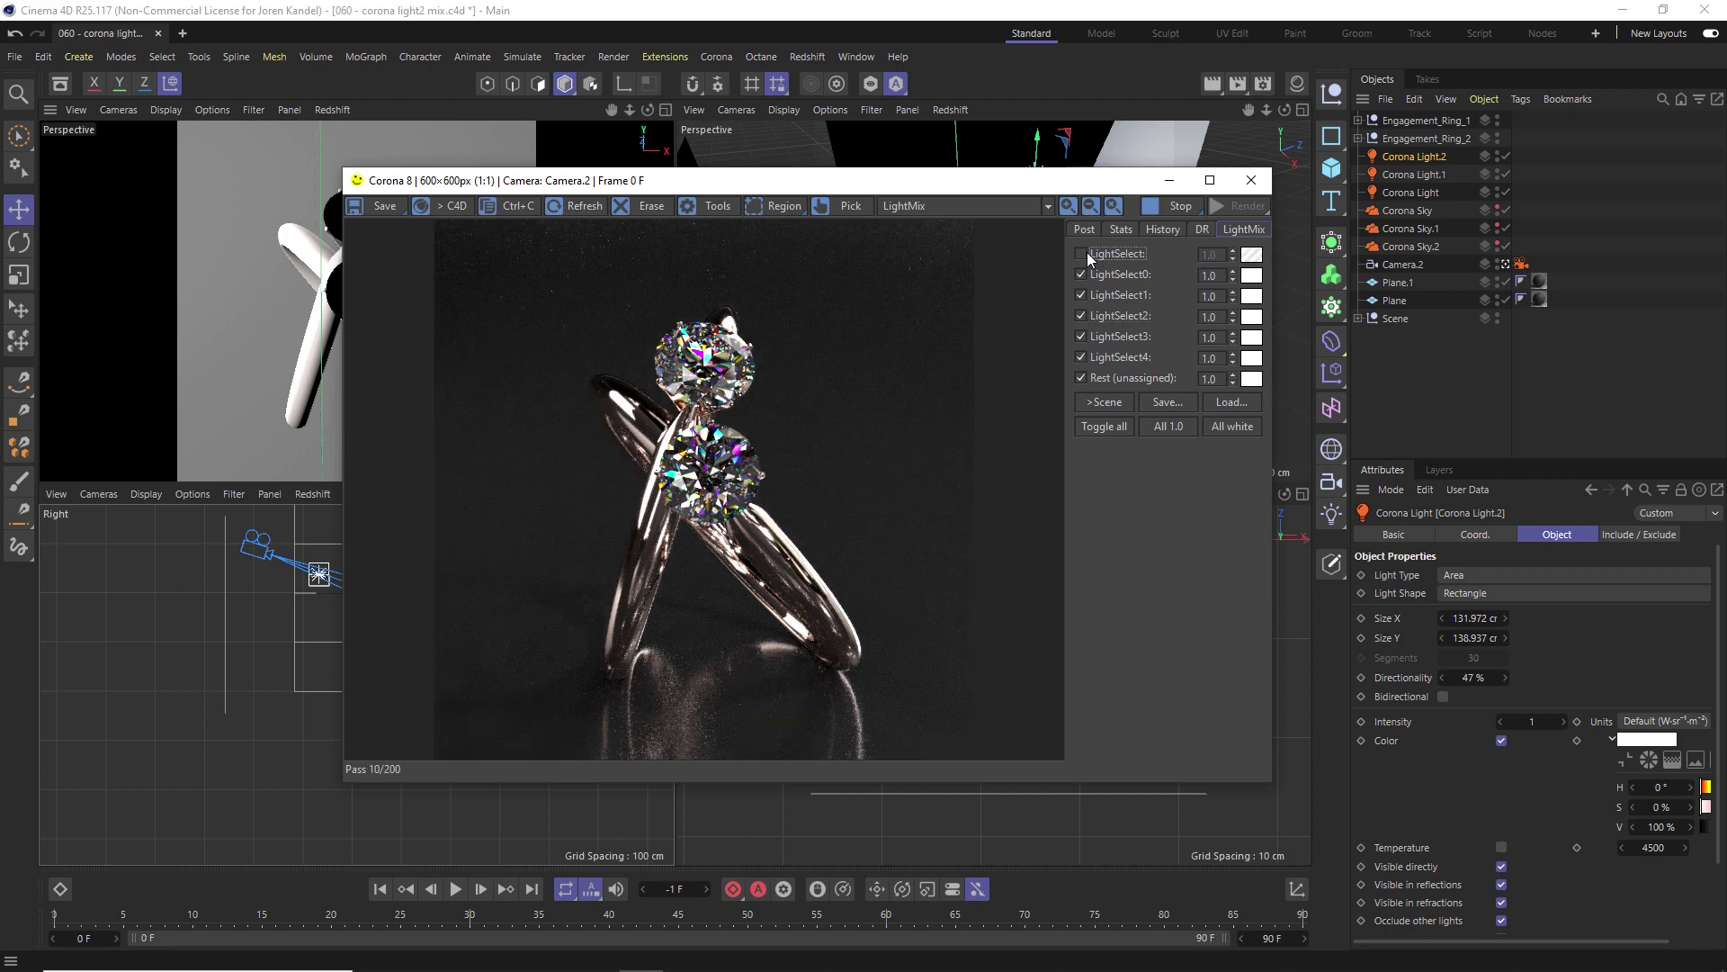
click(1083, 254)
click(1210, 256)
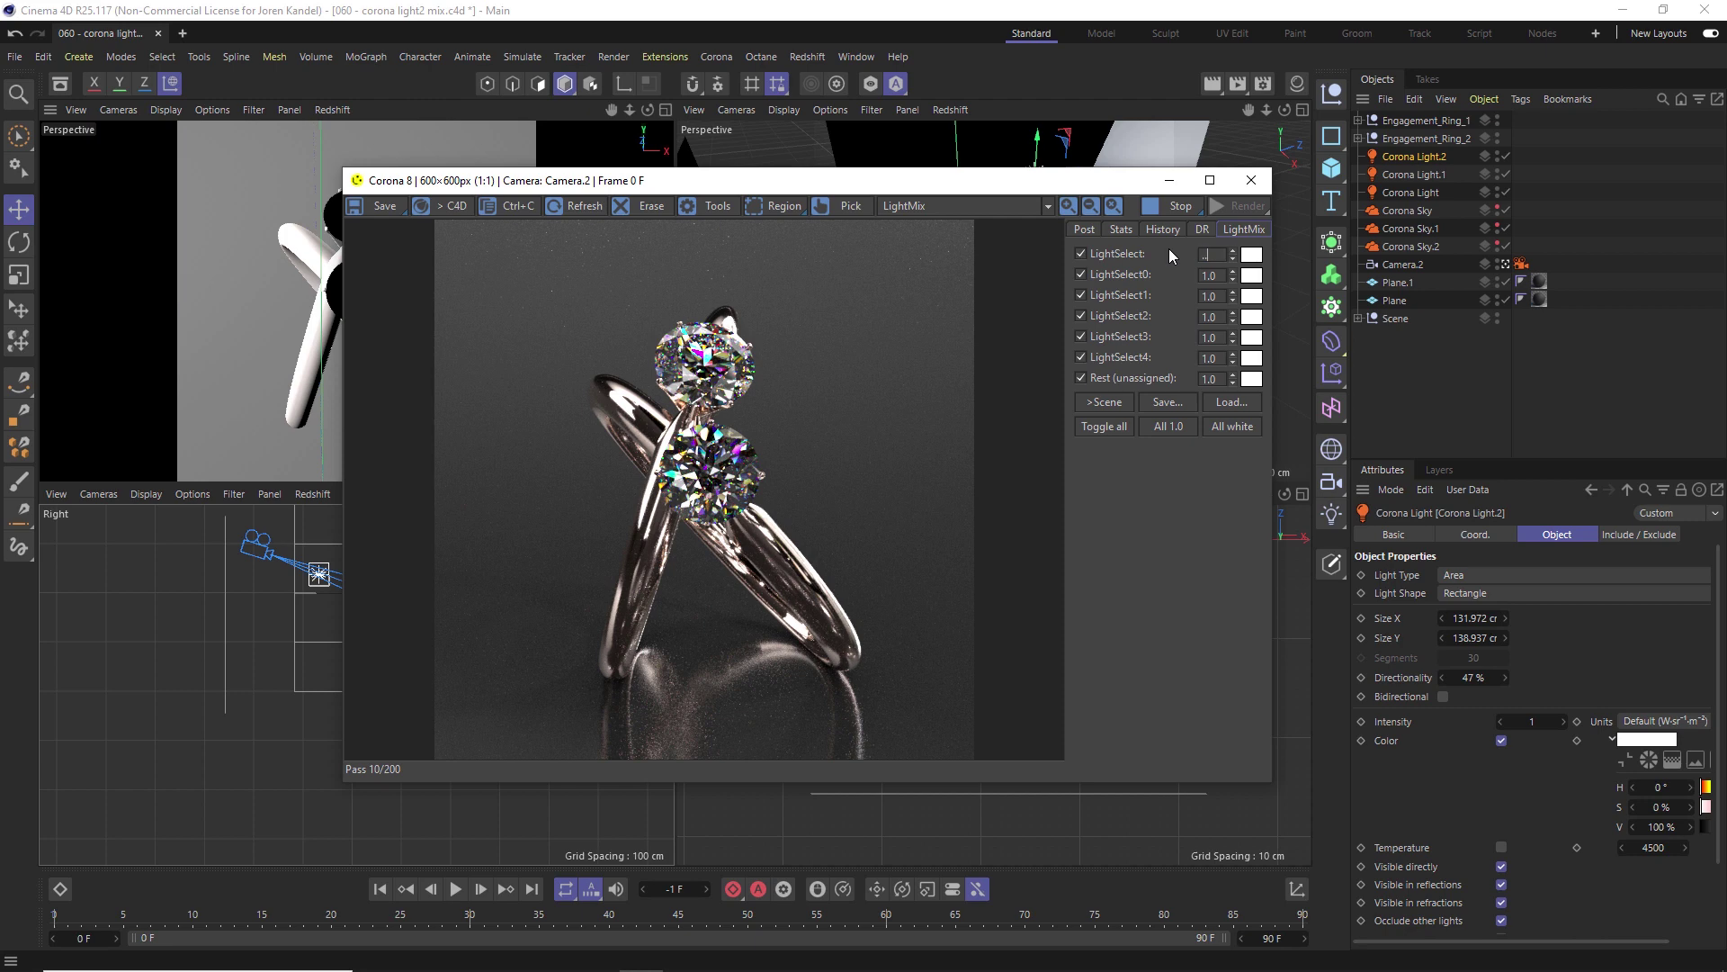
key(Return)
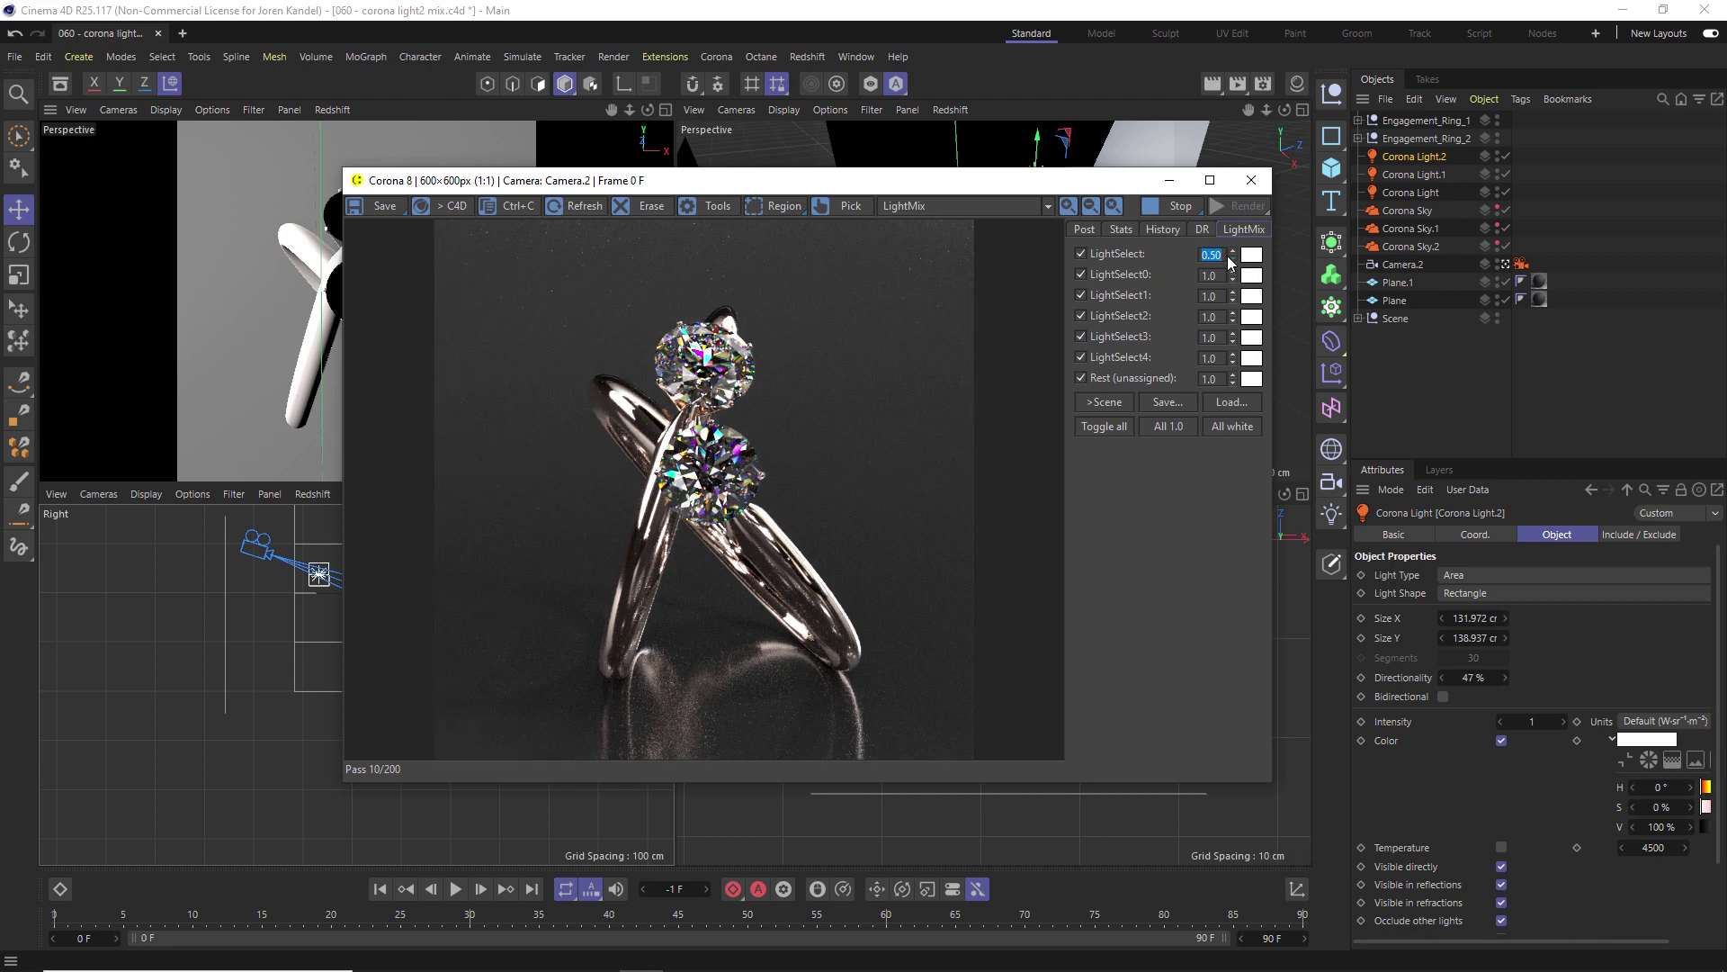
text(0.250)
key(Return)
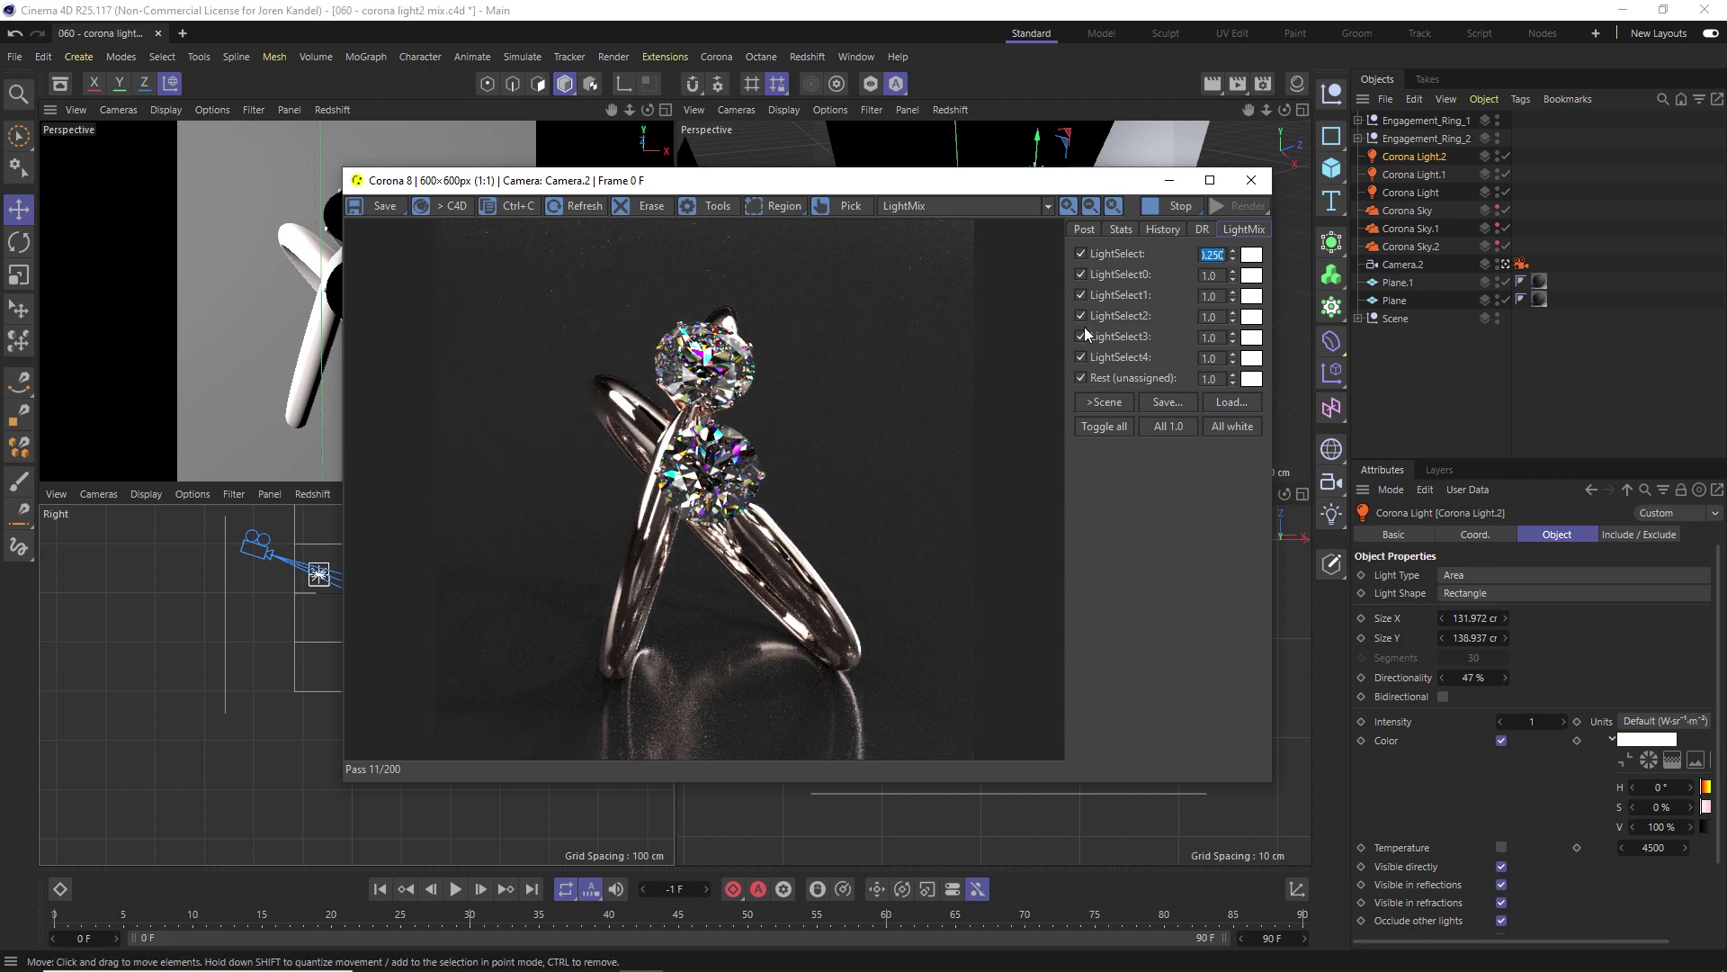
- Switch off the LightSelect pass and toggle the LightSelect0 pass off and on to check its effect
click(1085, 272)
click(1082, 270)
click(1081, 254)
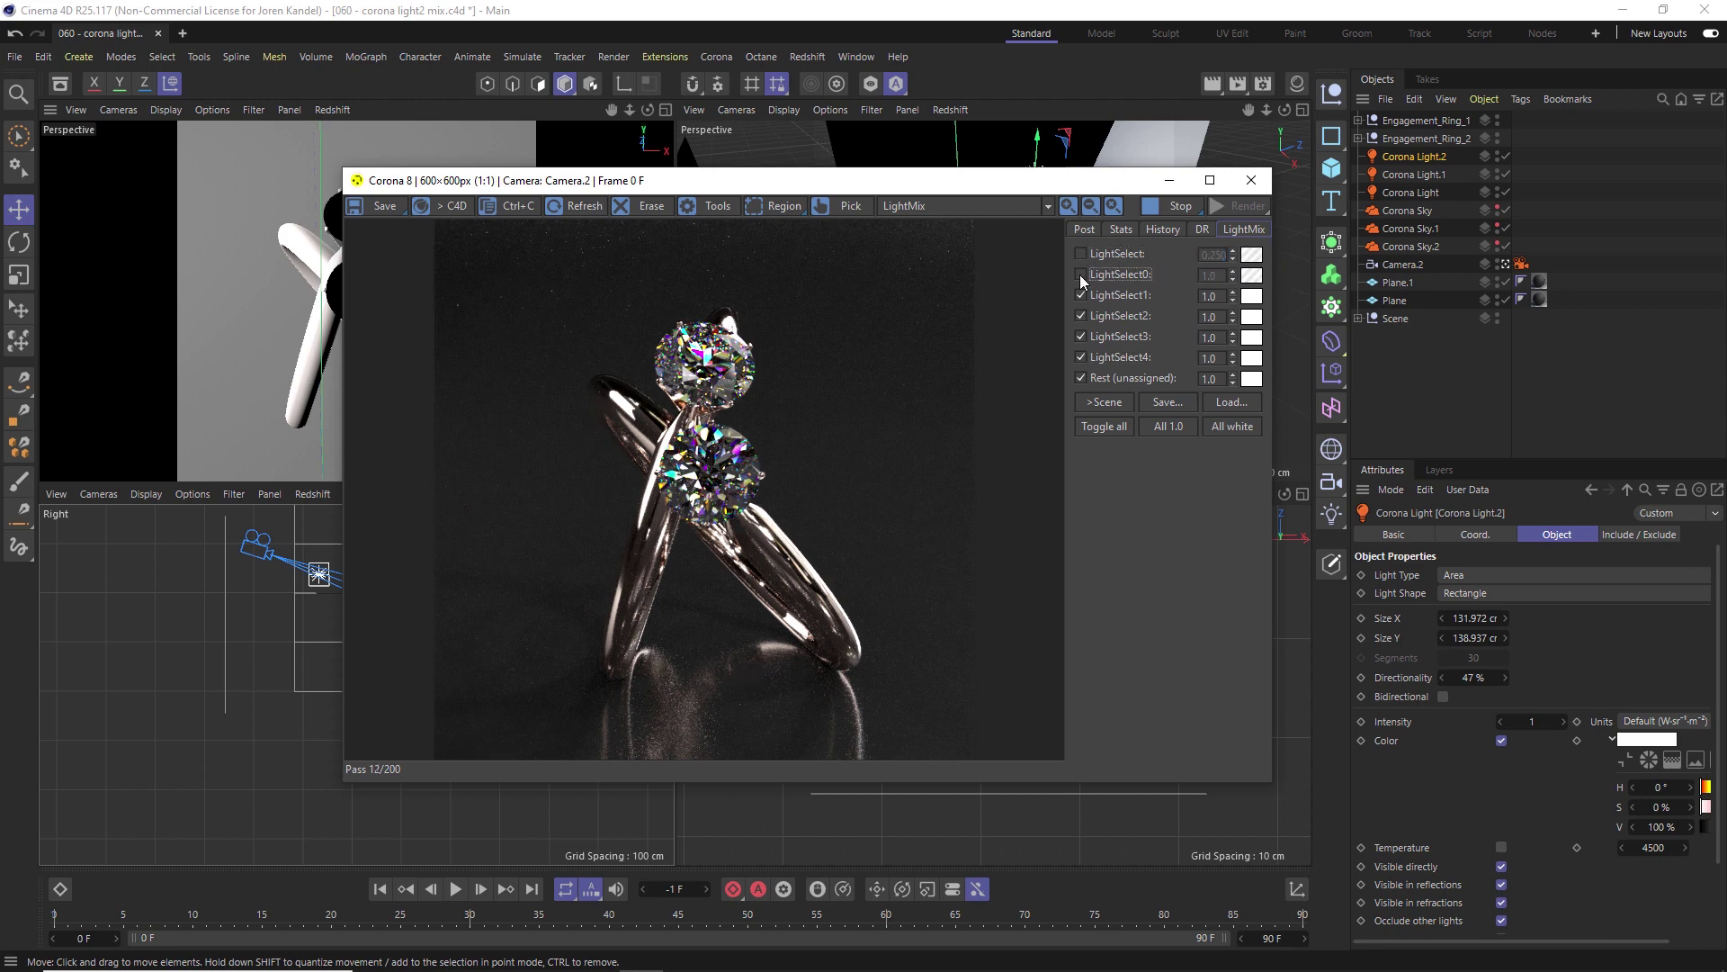
click(1081, 274)
click(1080, 274)
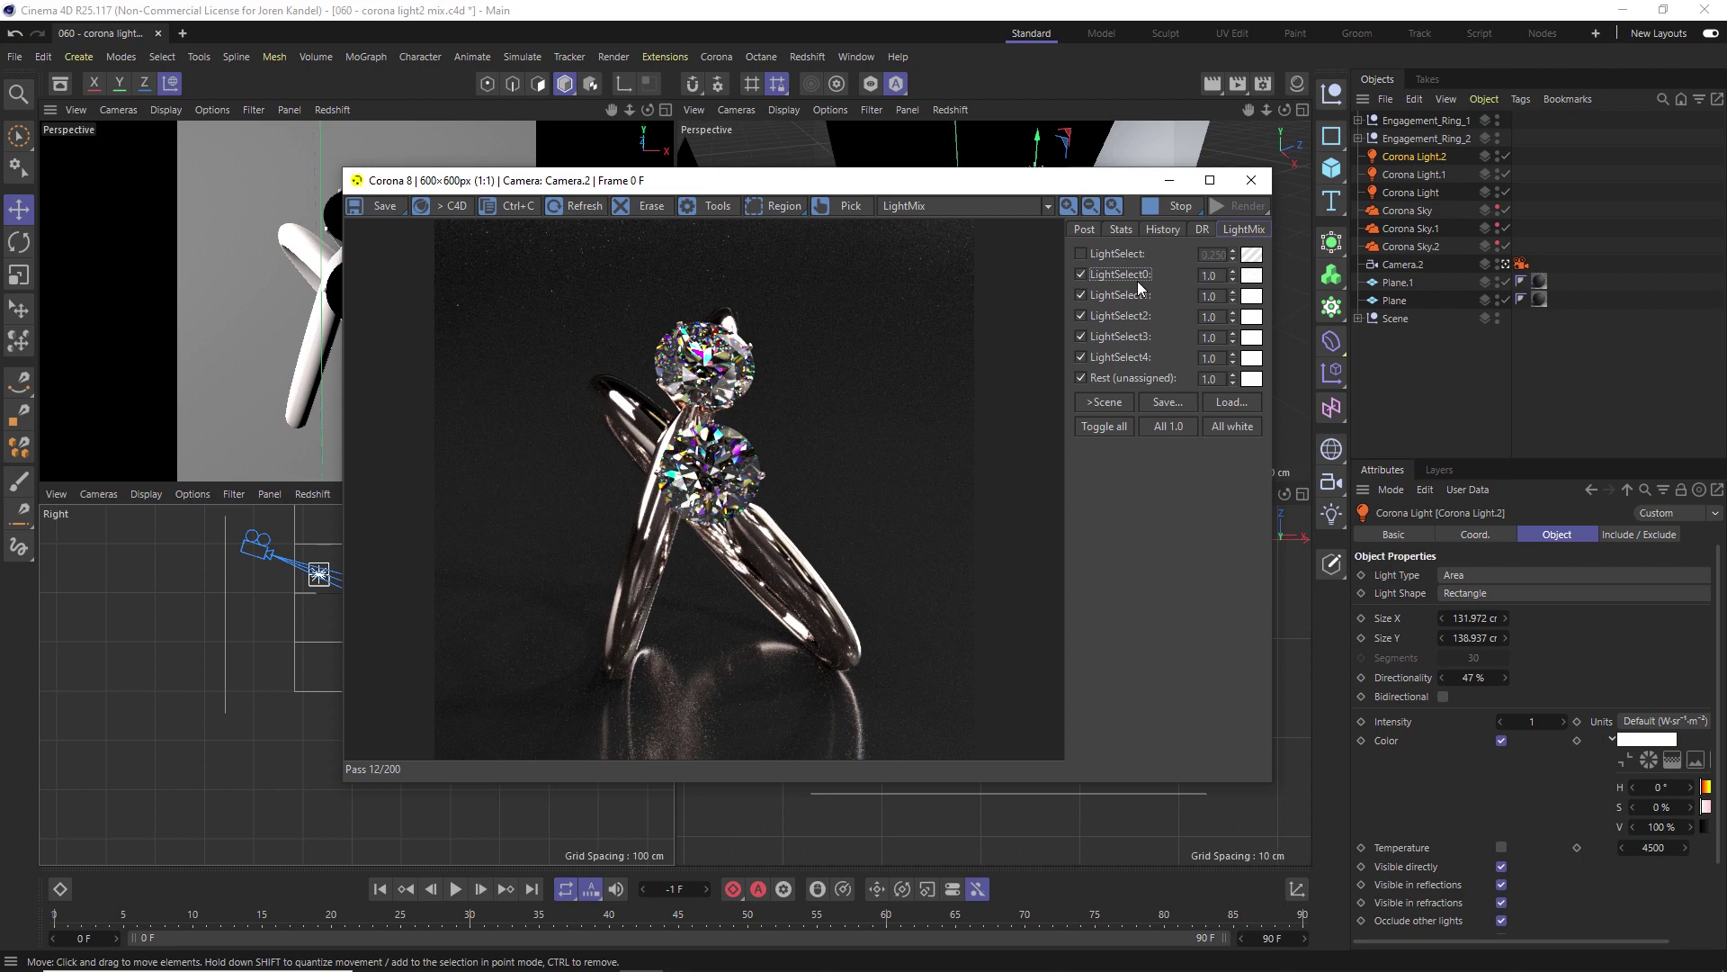
- Try out different light colors on the LightSelect0 pass, such as magenta EB1CE4
click(1252, 276)
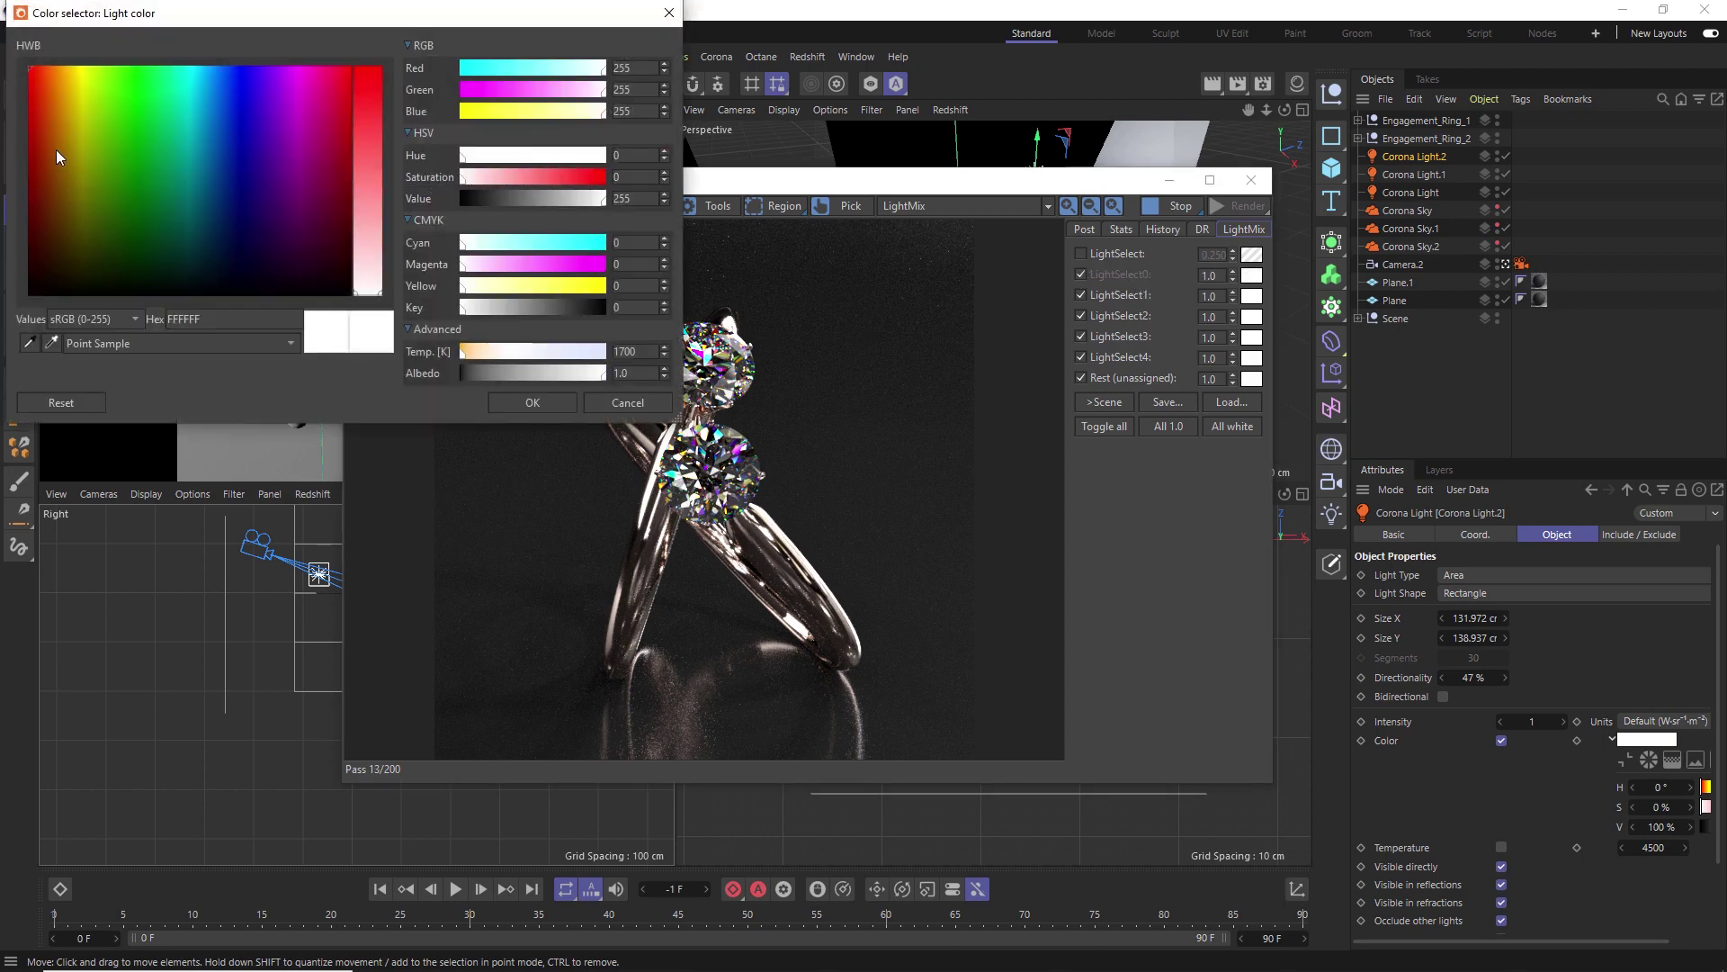
drag(272, 97, 300, 84)
drag(378, 234, 378, 89)
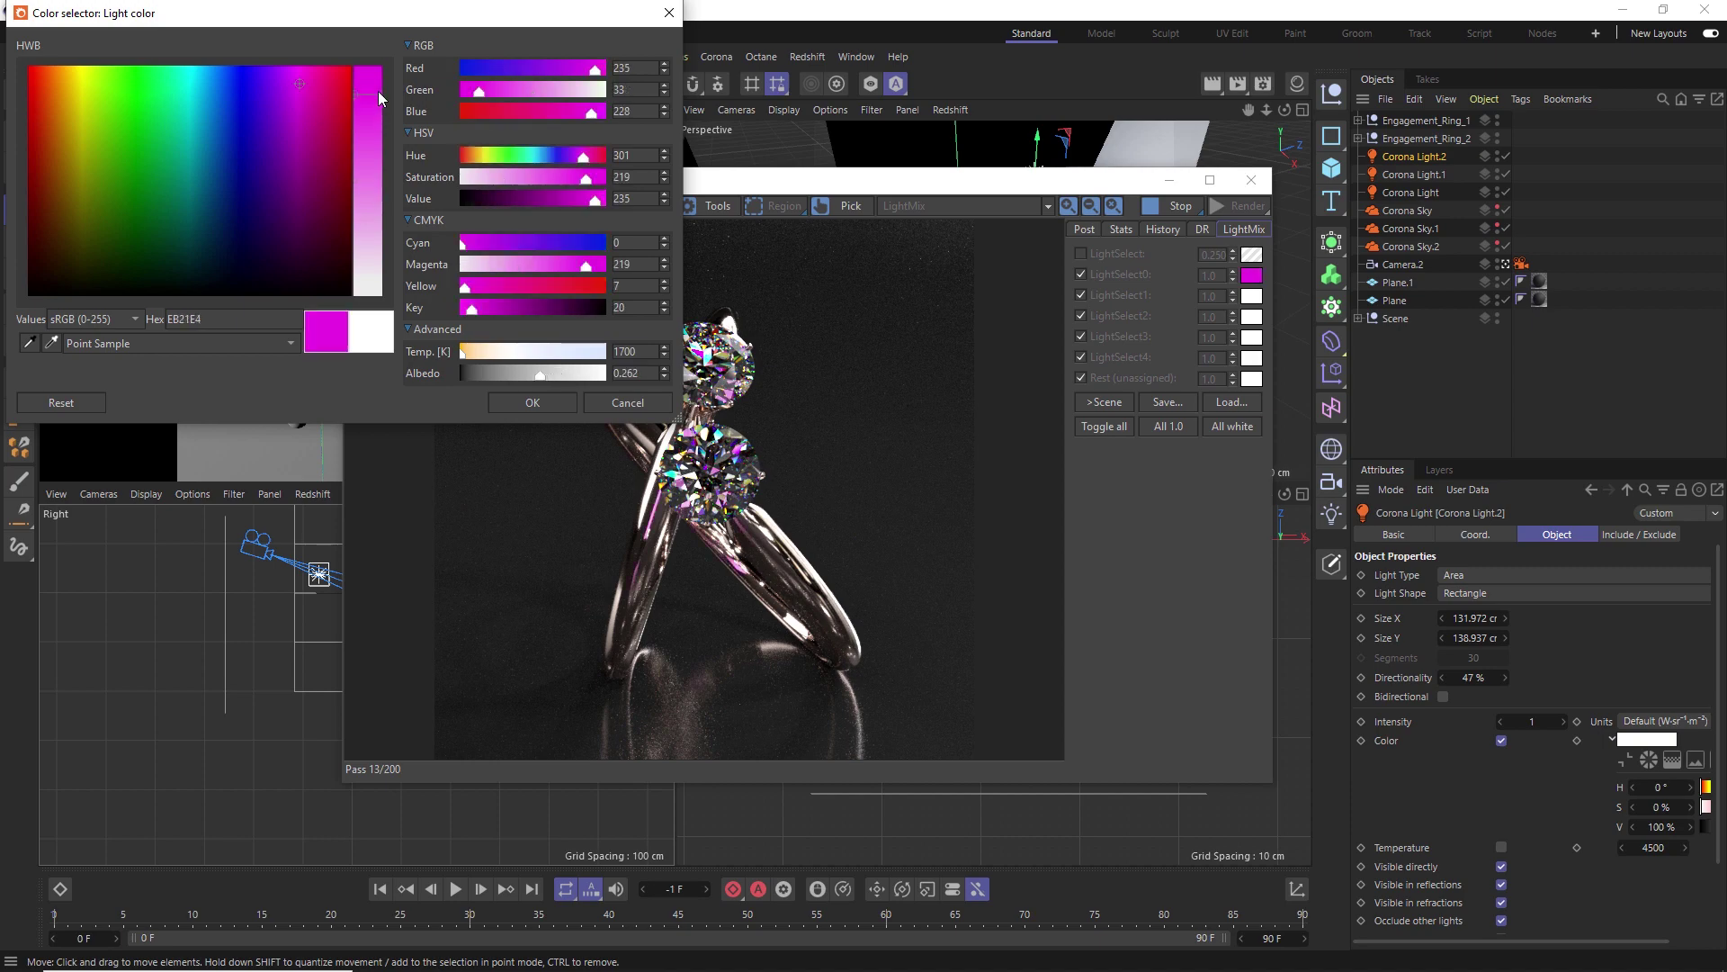
drag(477, 30, 401, 546)
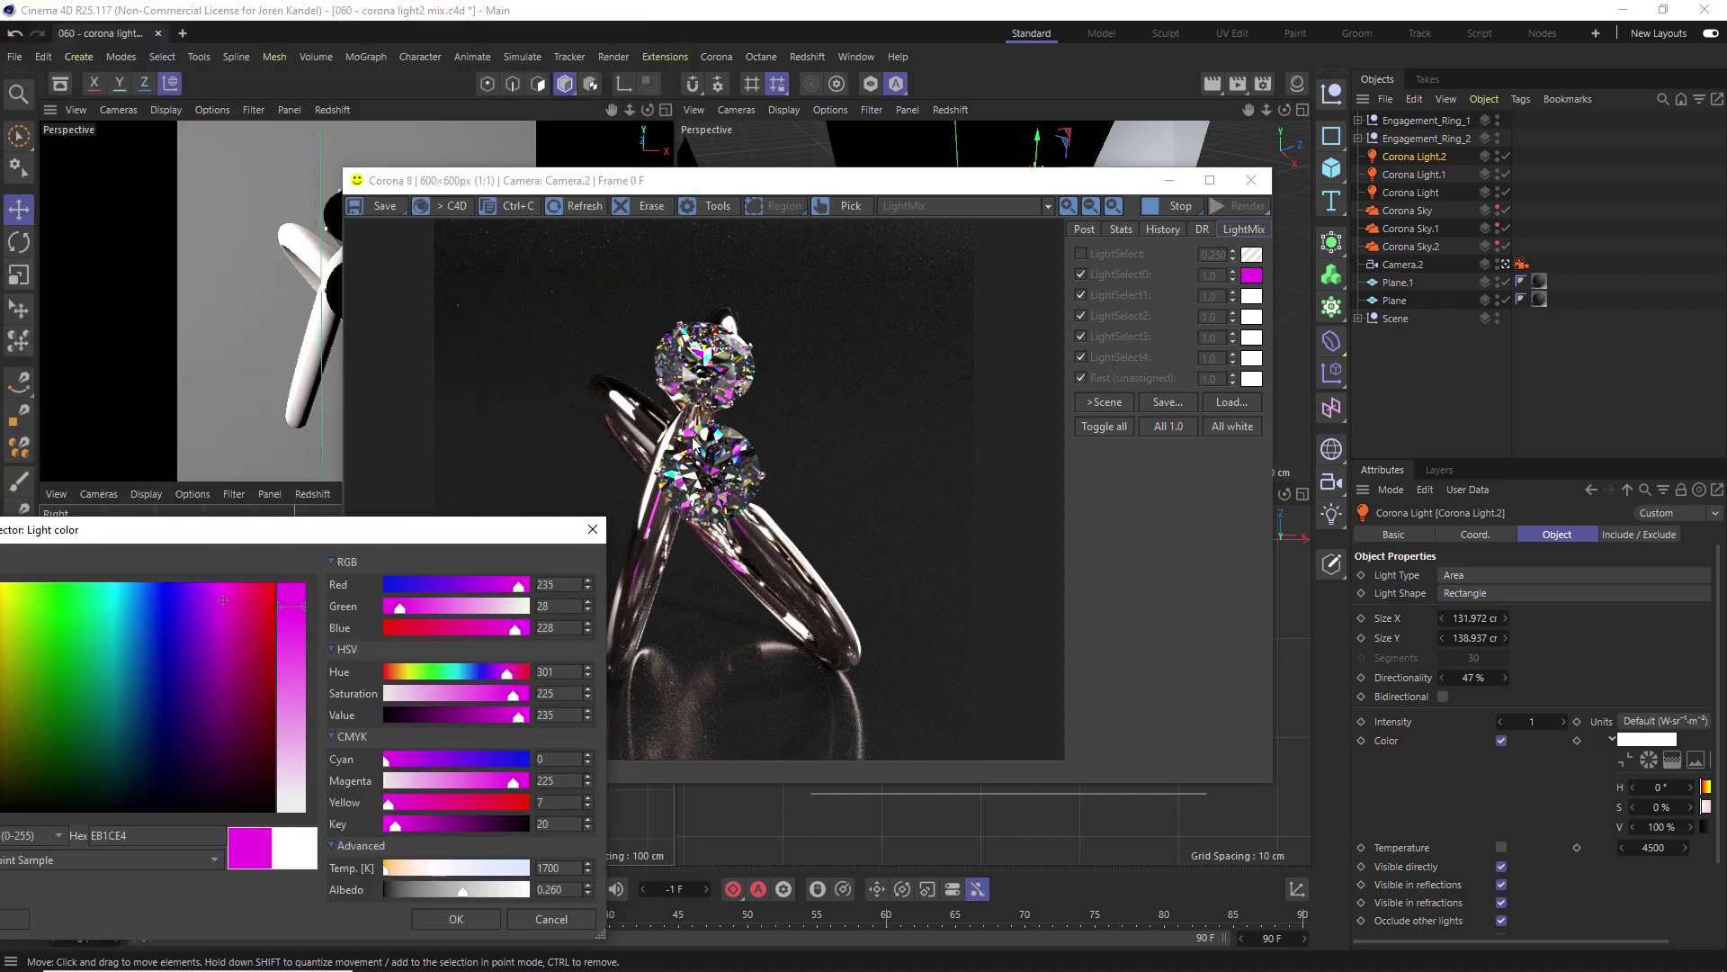
drag(467, 530, 407, 378)
click(146, 483)
- Switch off the LightSelect0 and LightSelect4 passes, and turn the LightSelect pass on and off again to compare the reflections
click(1081, 296)
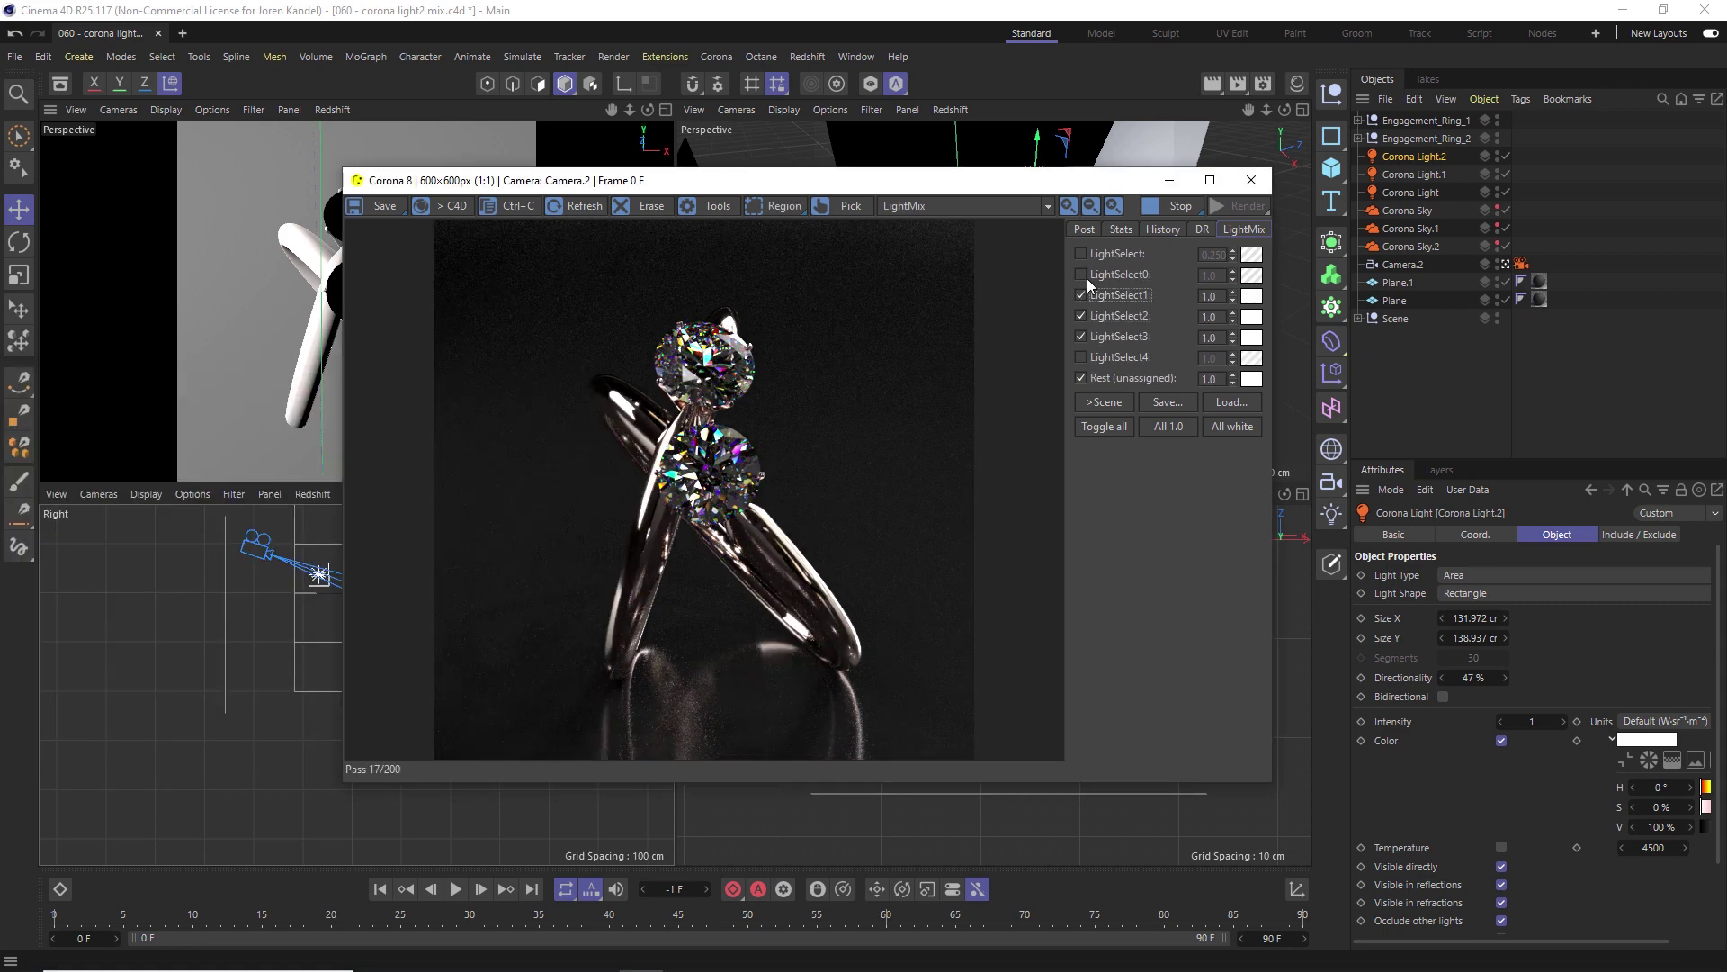
click(1082, 272)
click(1079, 277)
click(1082, 254)
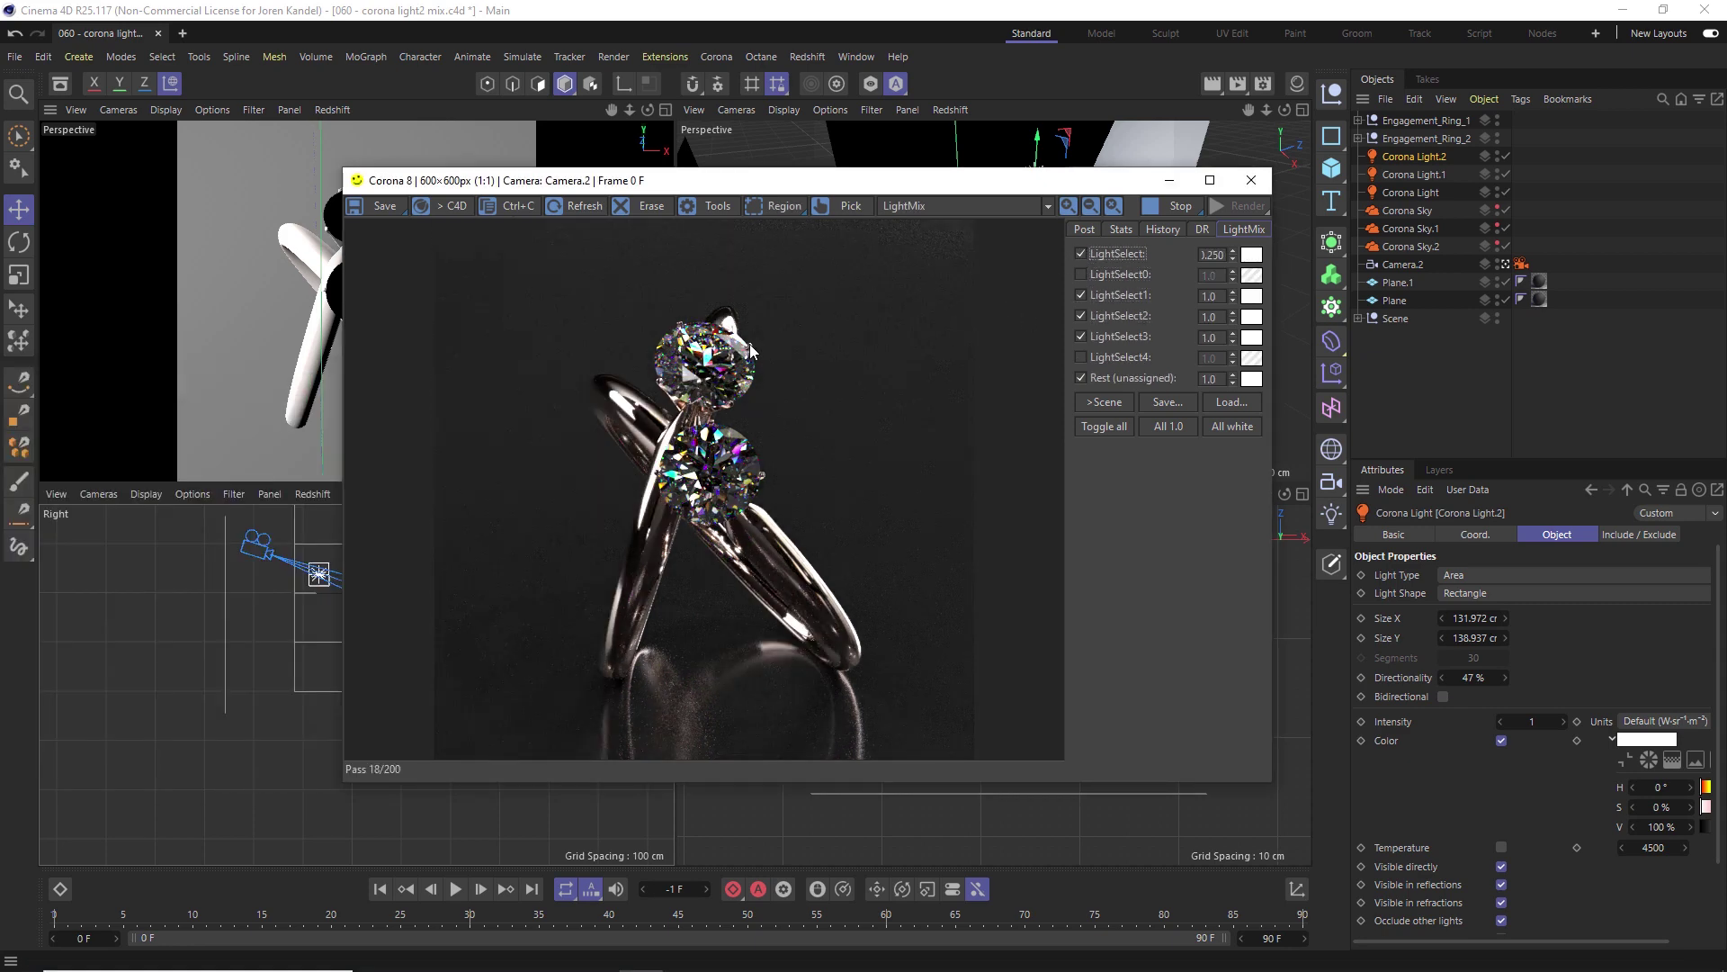
click(1081, 254)
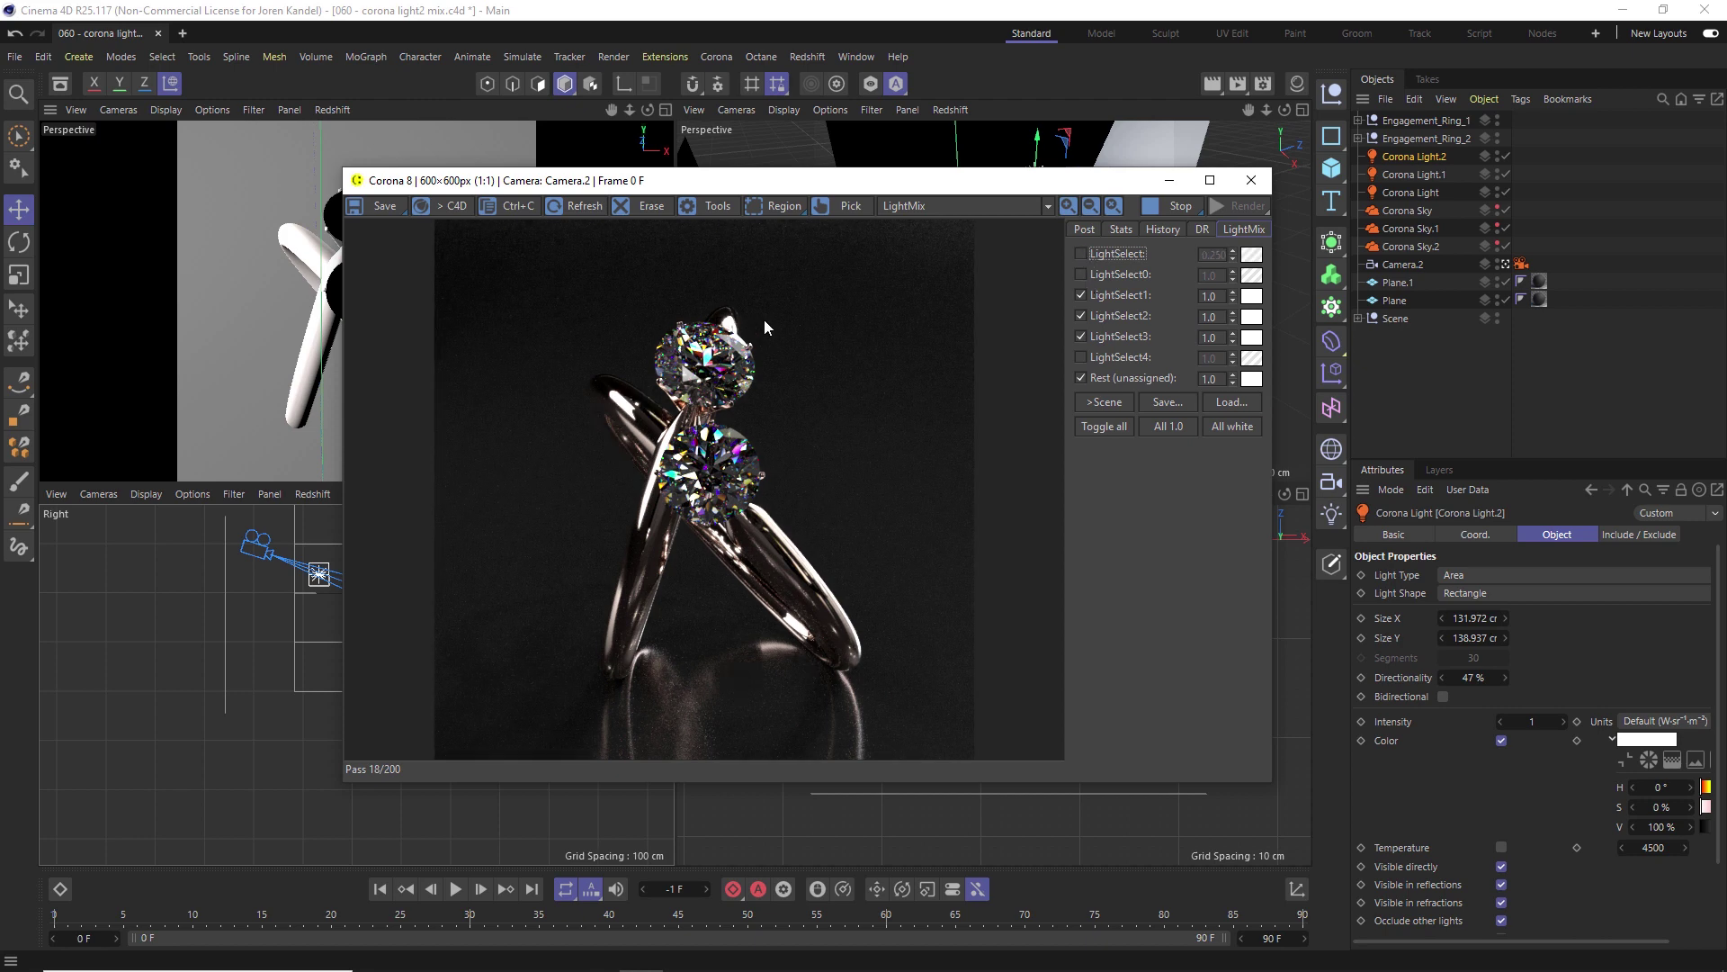
- Review the file formats offered for saving the rendered image and close the save dialog without saving
click(389, 206)
click(382, 229)
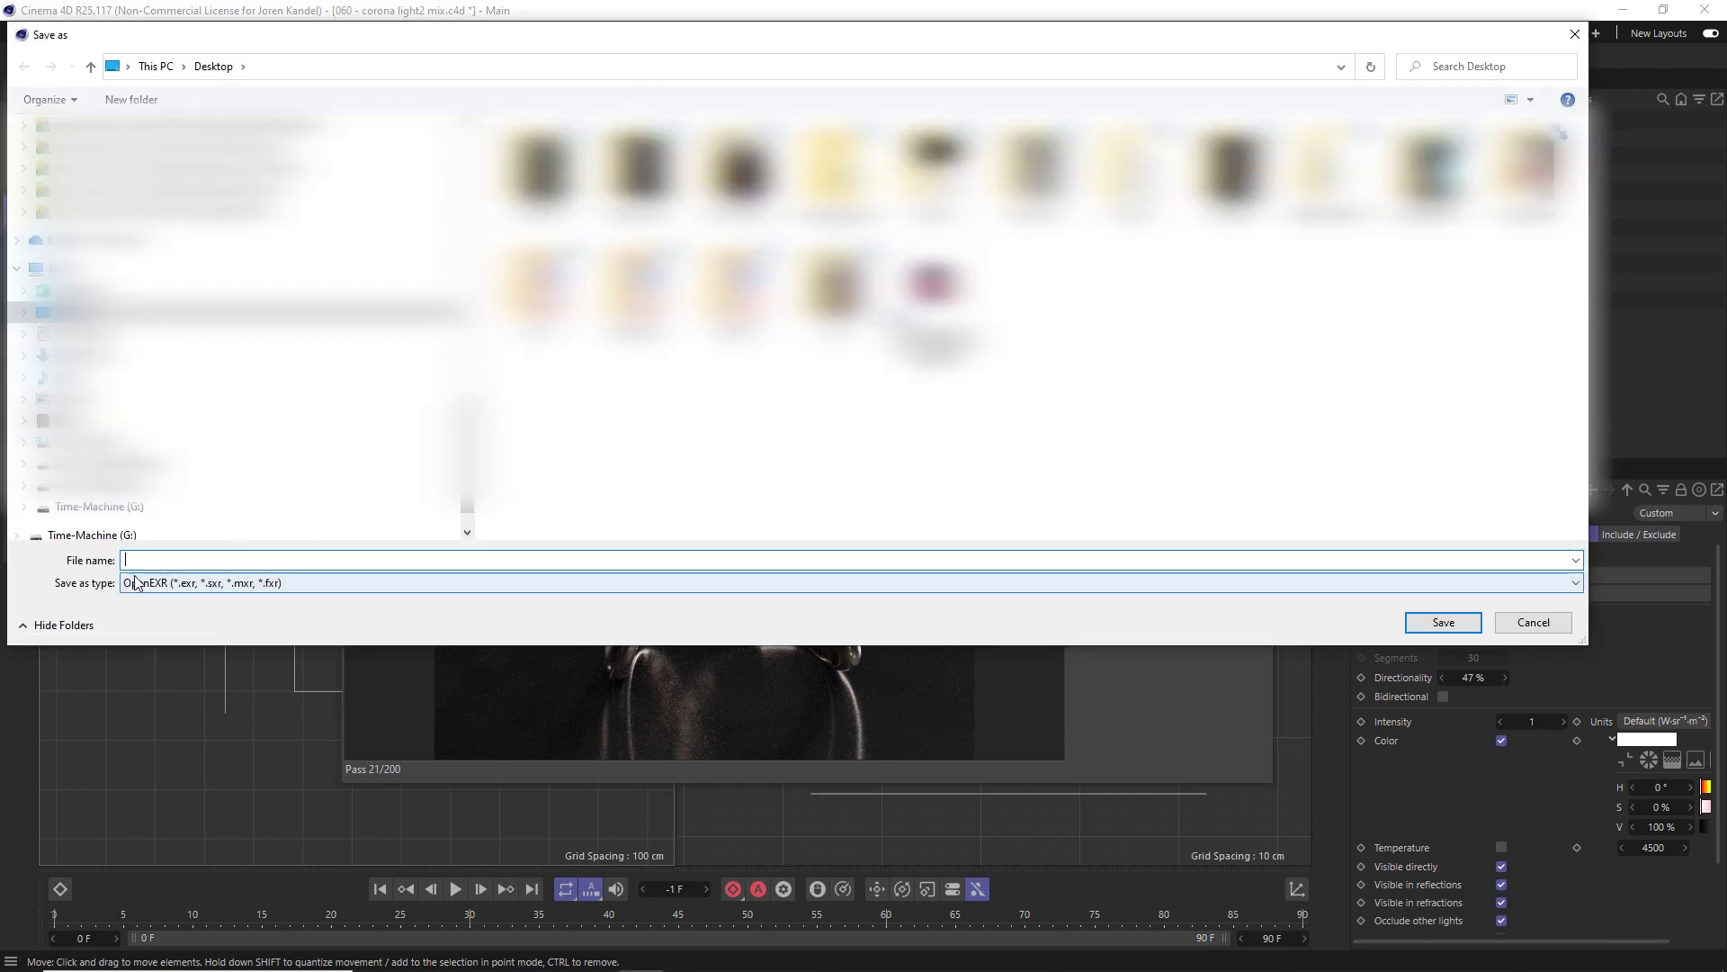
click(179, 585)
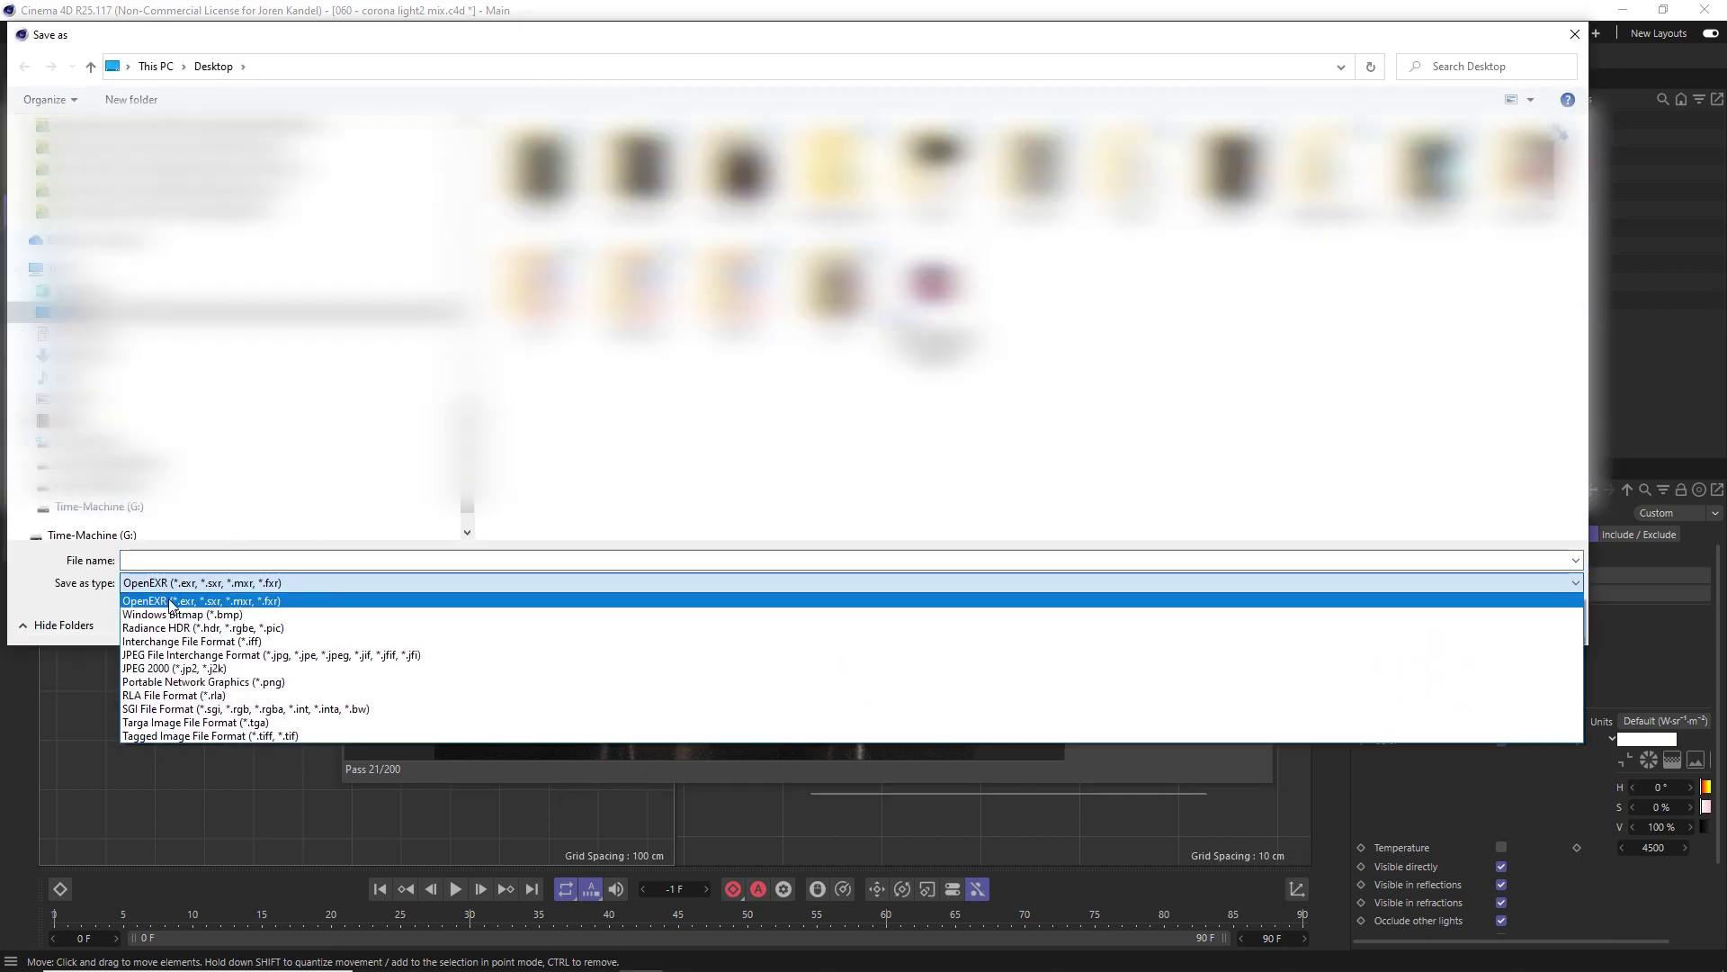
click(1656, 673)
key(Escape)
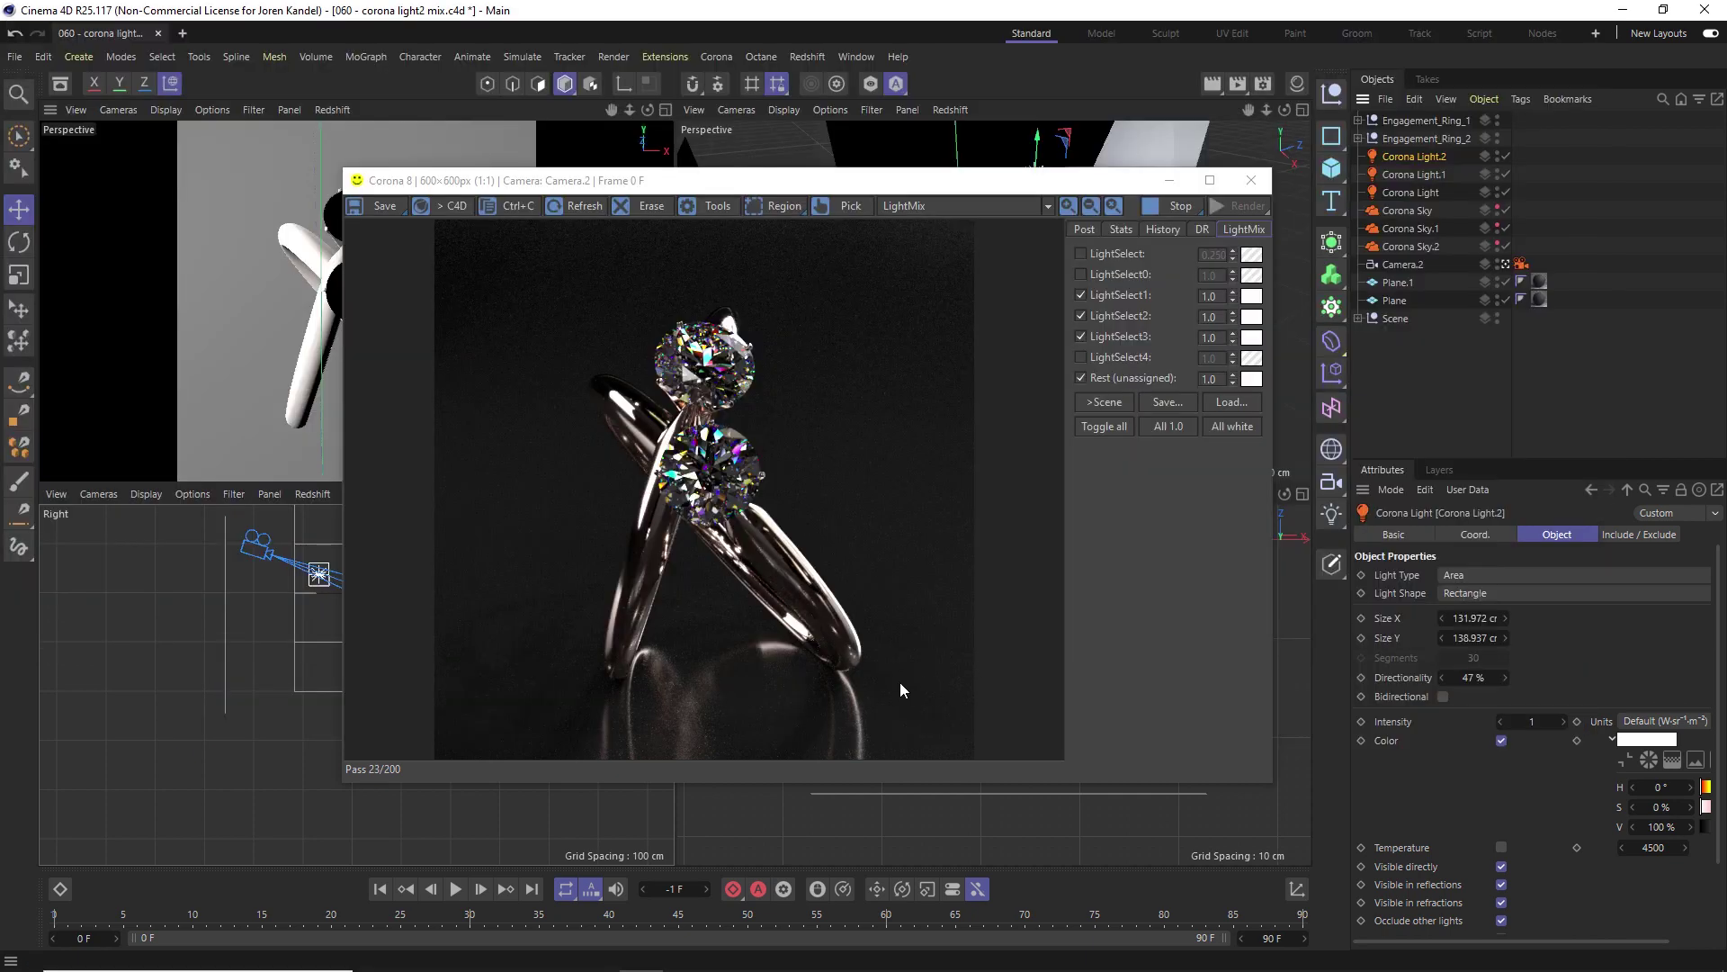